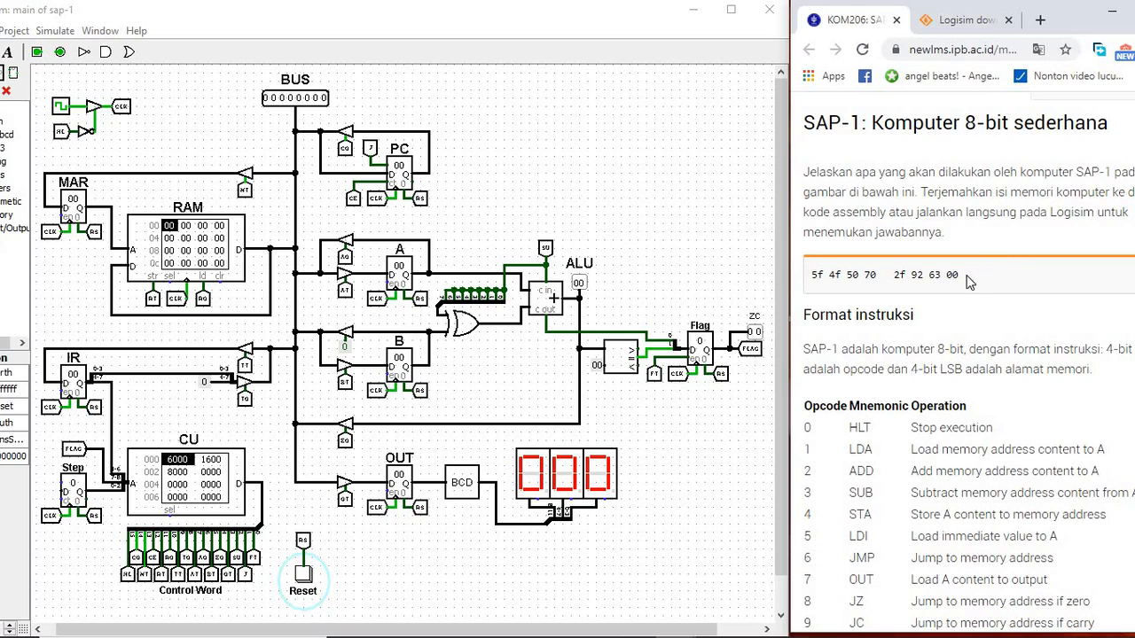
Copy the program bytes 5f 4f 50 70 2f 92 63 00 from the SAP-1 exercise page.
drag(969, 280, 759, 272)
click(657, 241)
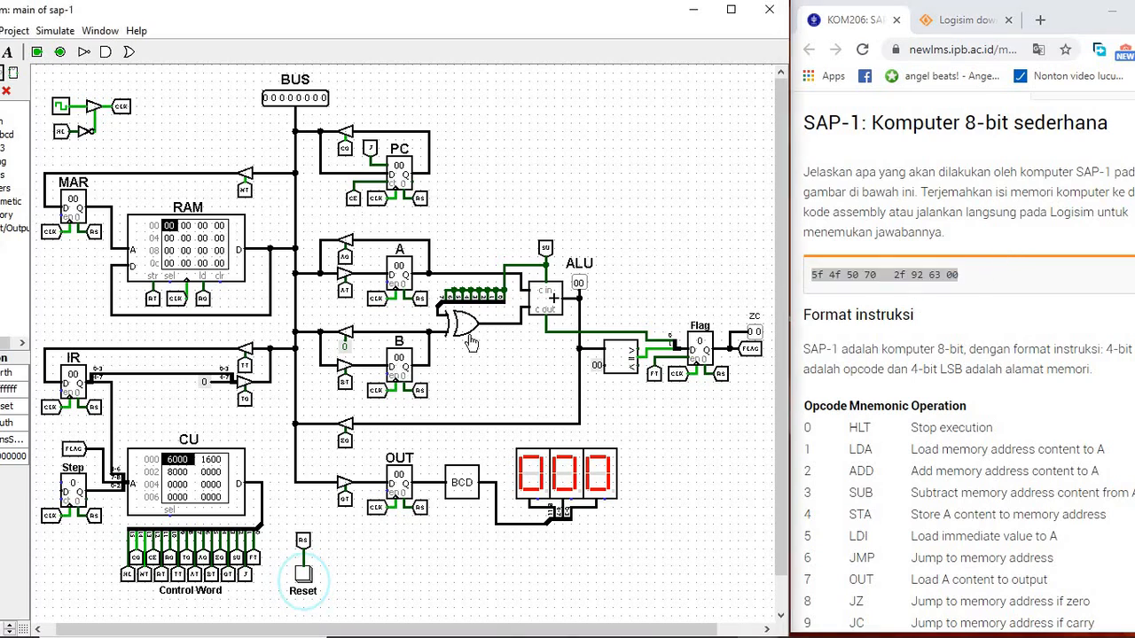
click(897, 343)
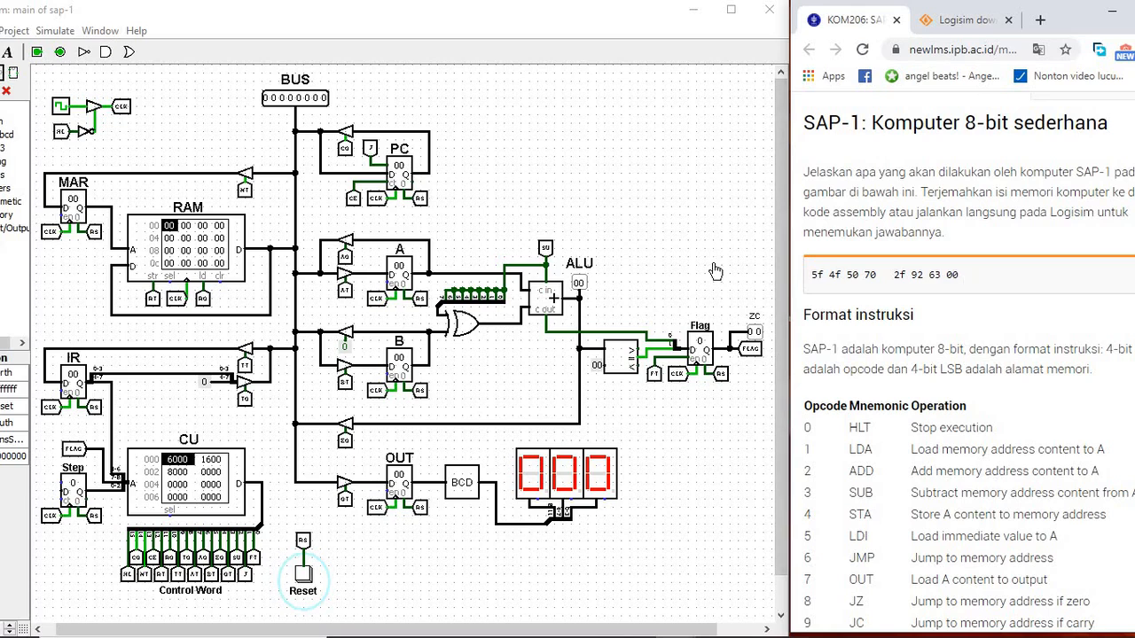
drag(981, 280, 795, 276)
key(ctrl+c)
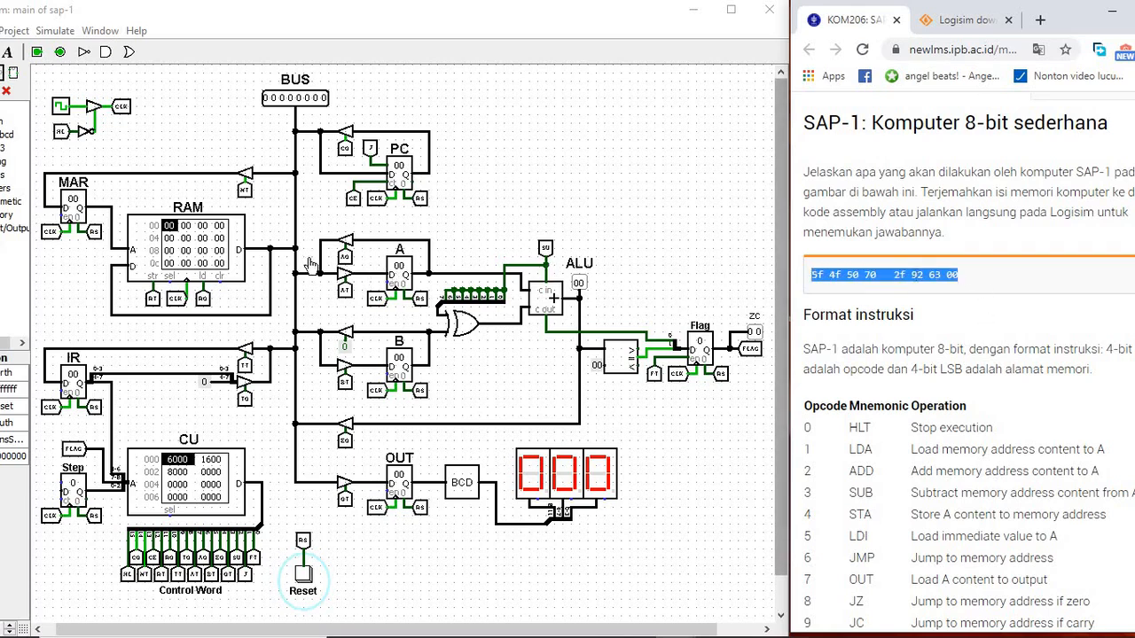
Paste the copied program bytes into the RAM contents starting at address 00 and close the hex editor.
right_click(211, 256)
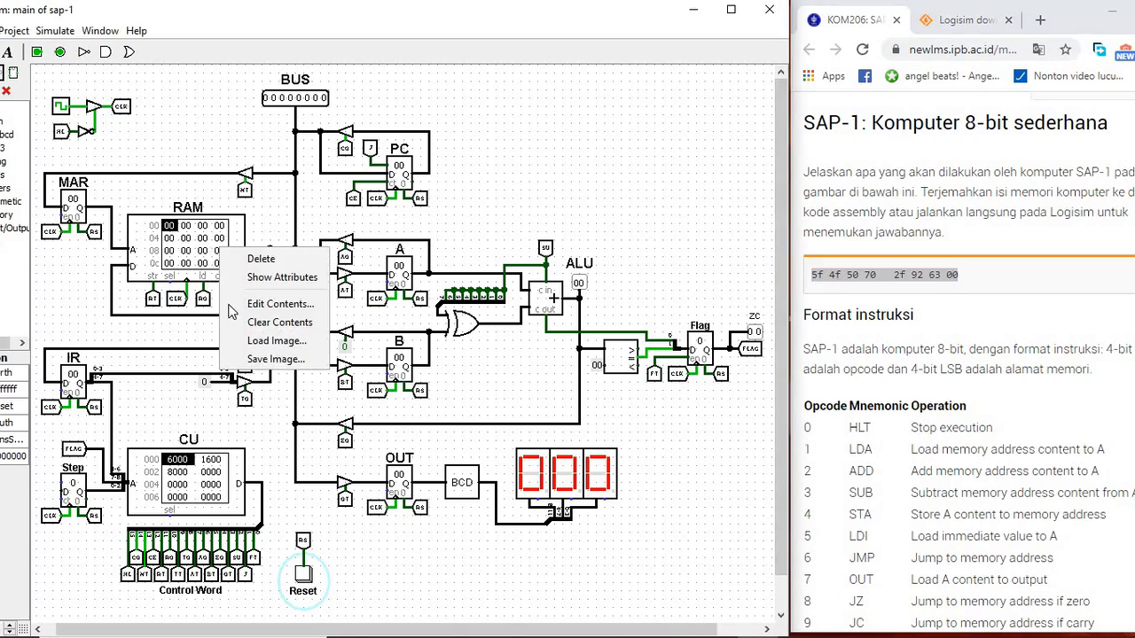
click(257, 306)
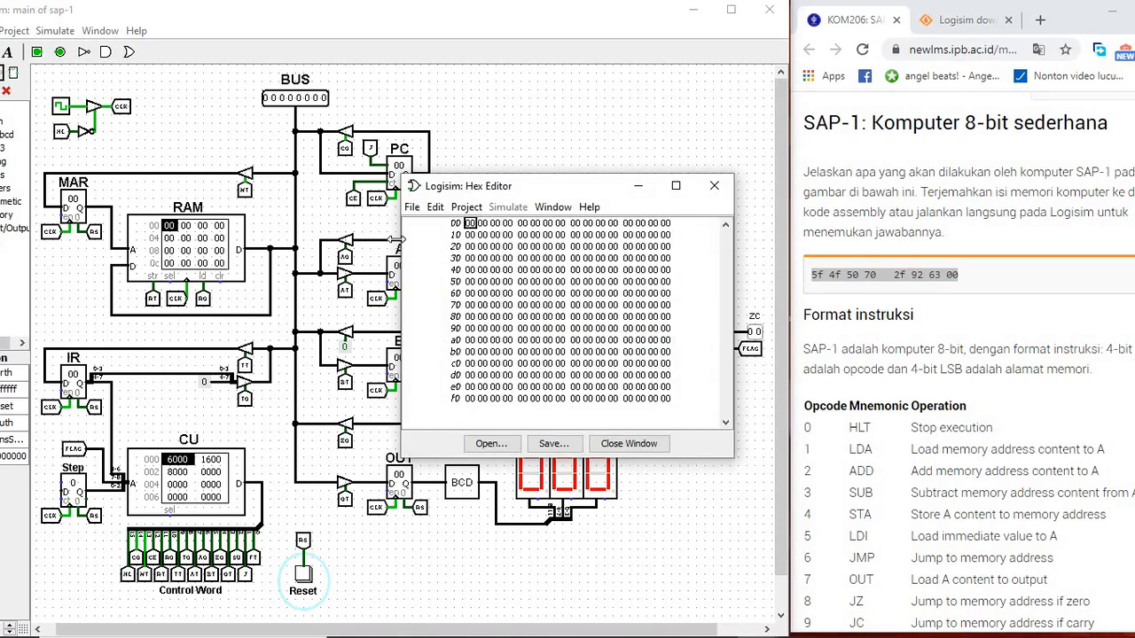
key(ctrl+v)
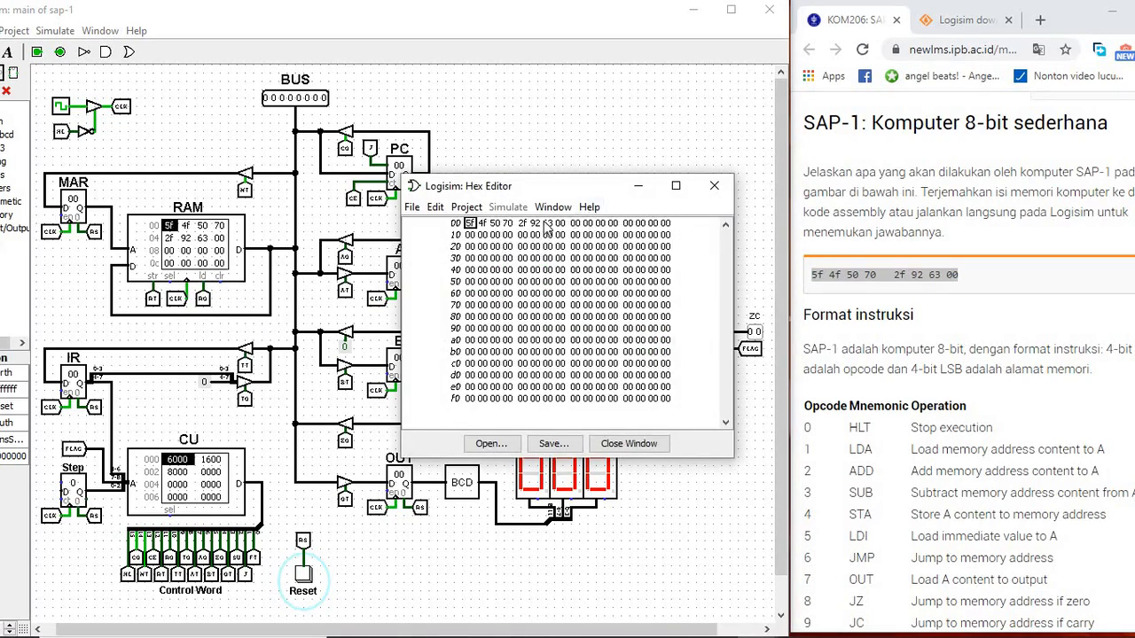
click(624, 443)
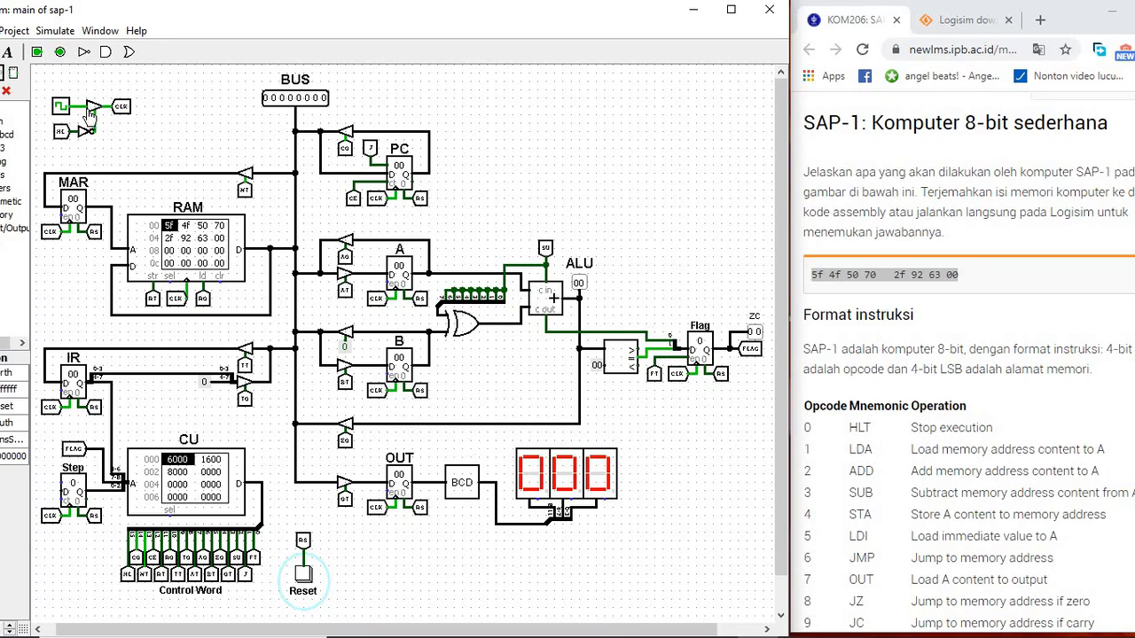
Toggle the clock through instruction 5f (LDI) and into the fetch of the second instruction at address 01.
click(61, 107)
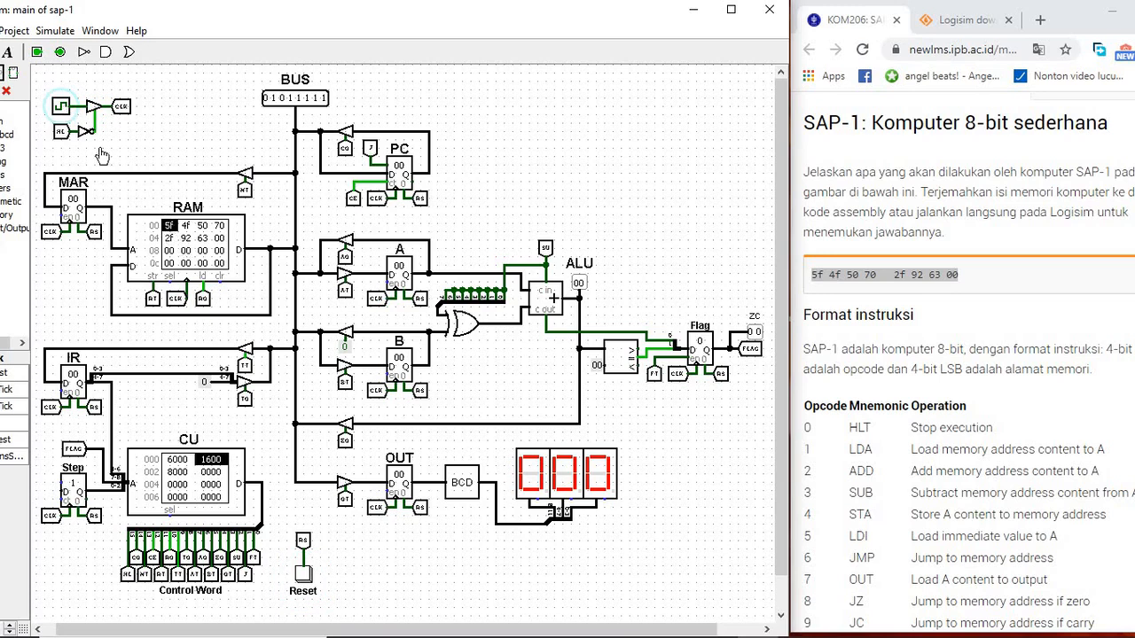
click(61, 107)
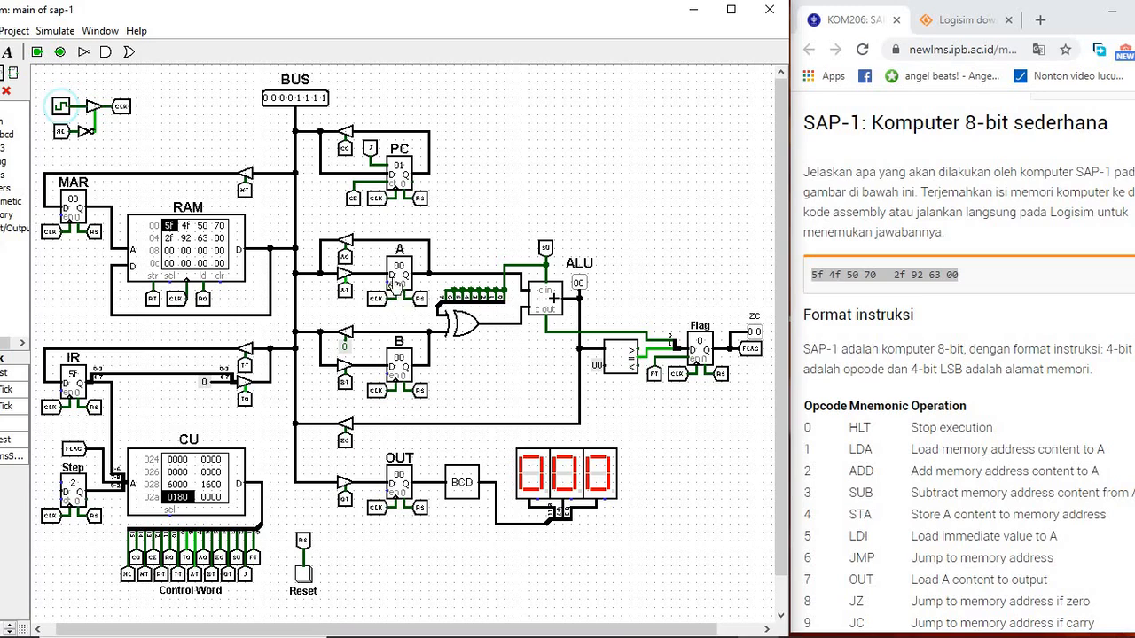
click(61, 108)
click(61, 107)
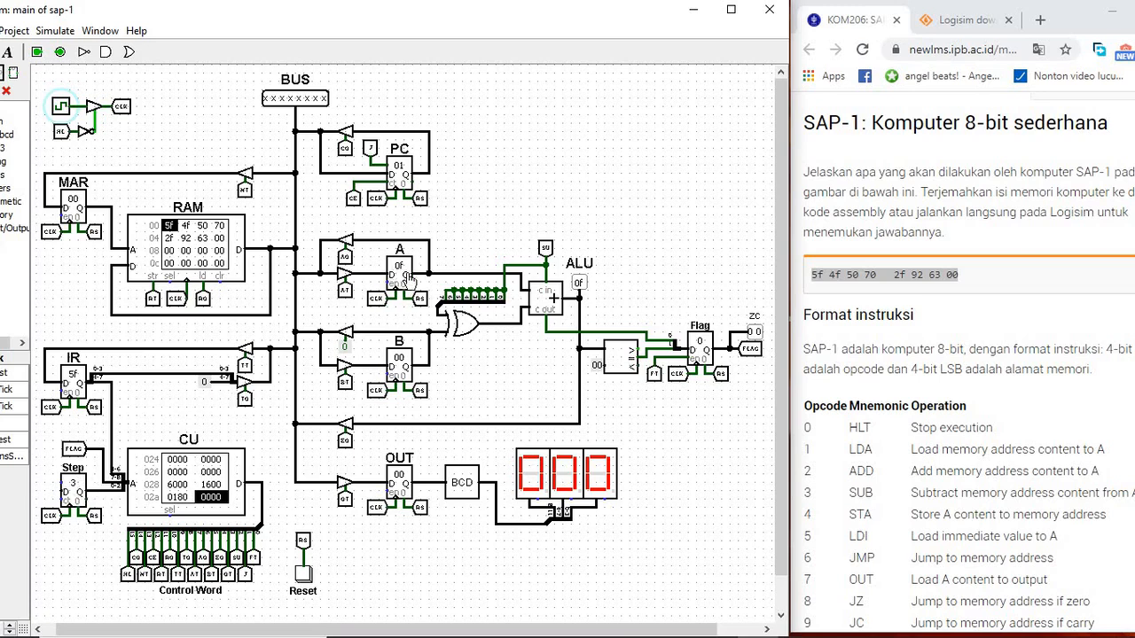
click(62, 108)
click(62, 108)
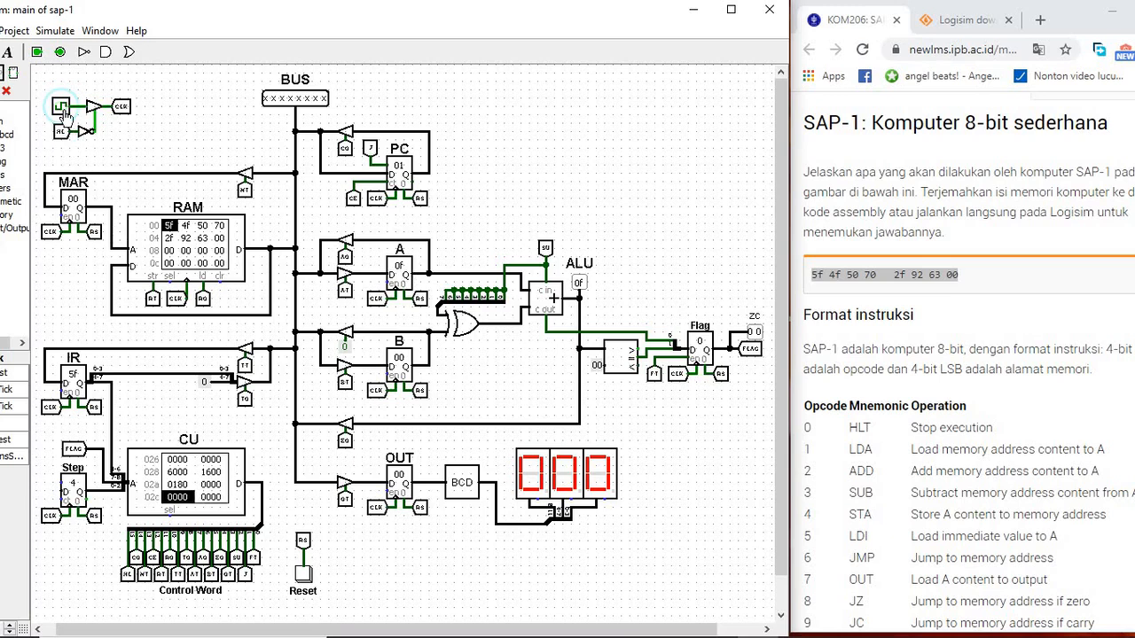
click(62, 108)
click(62, 108)
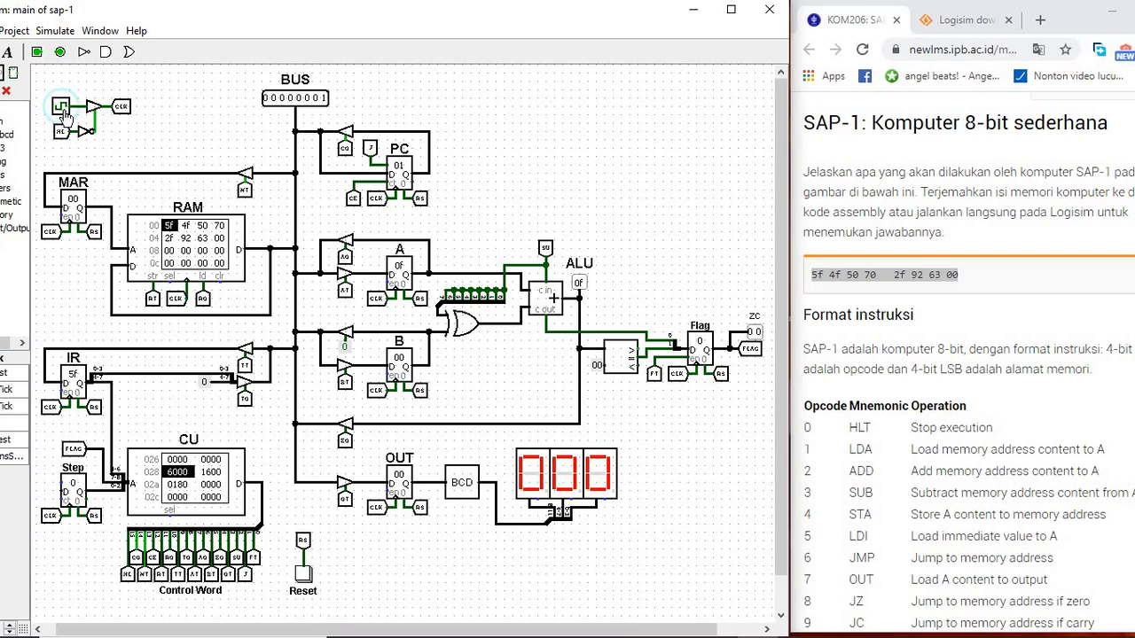
click(64, 110)
click(64, 110)
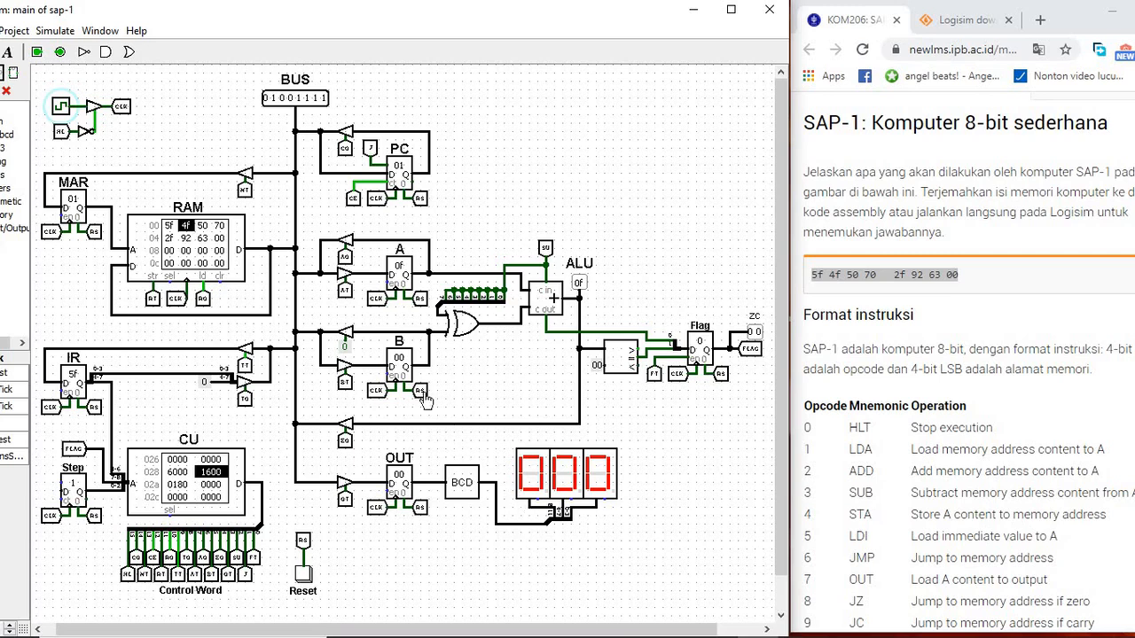
Open the Windows Calculator, convert hexadecimal F to decimal in Programmer mode, and return to the Logisim circuit.
key(super+r)
text(calc)
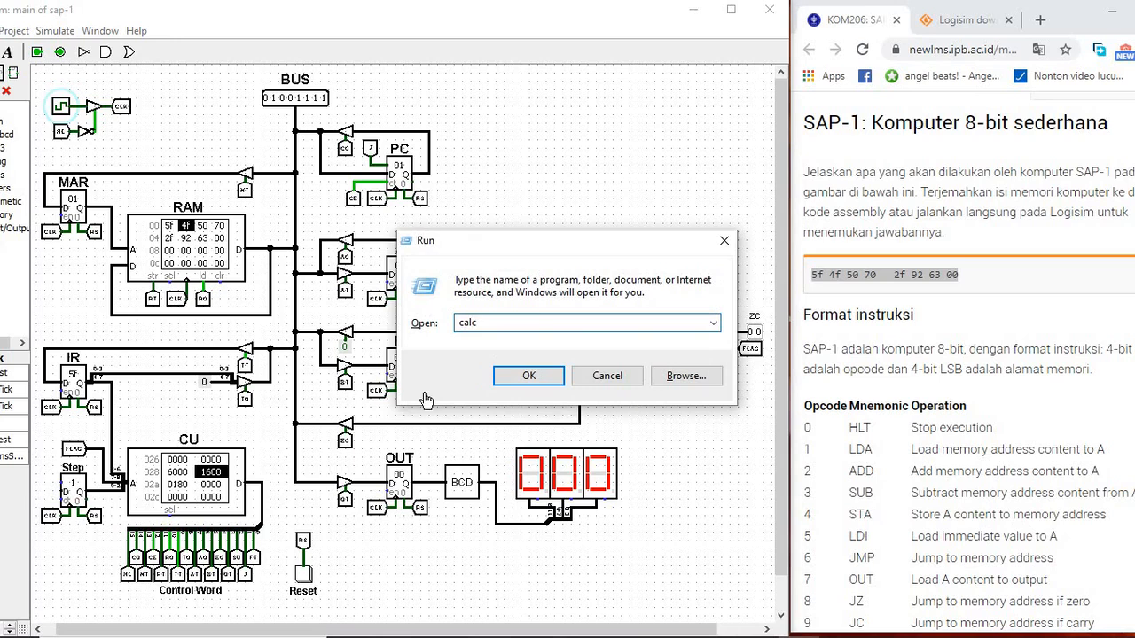
key(Return)
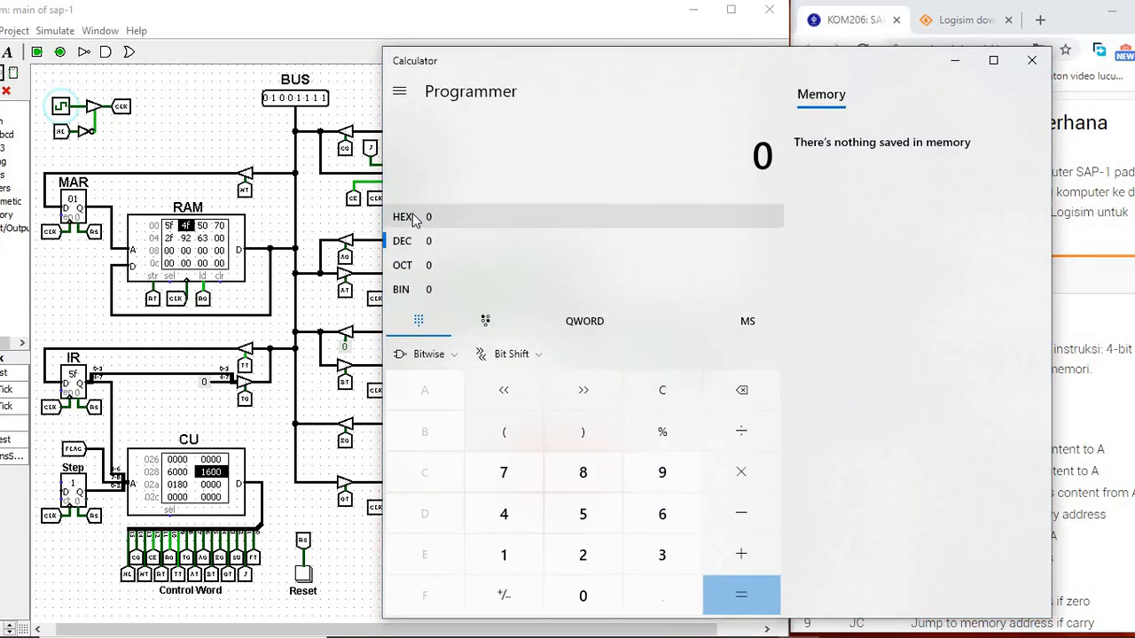
click(414, 218)
click(432, 594)
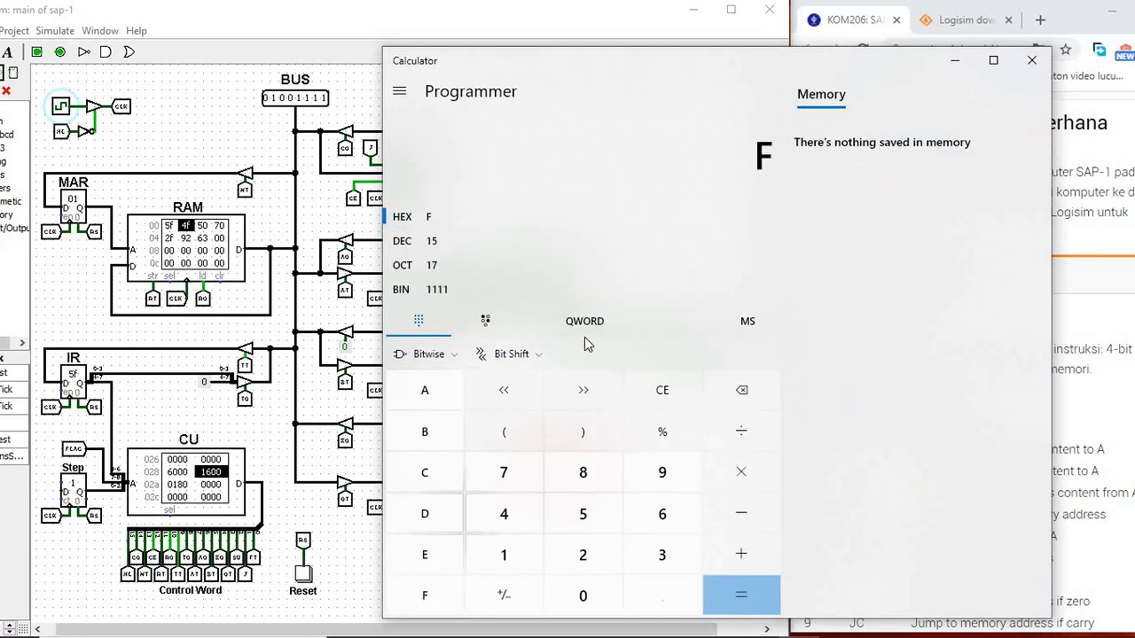
click(259, 221)
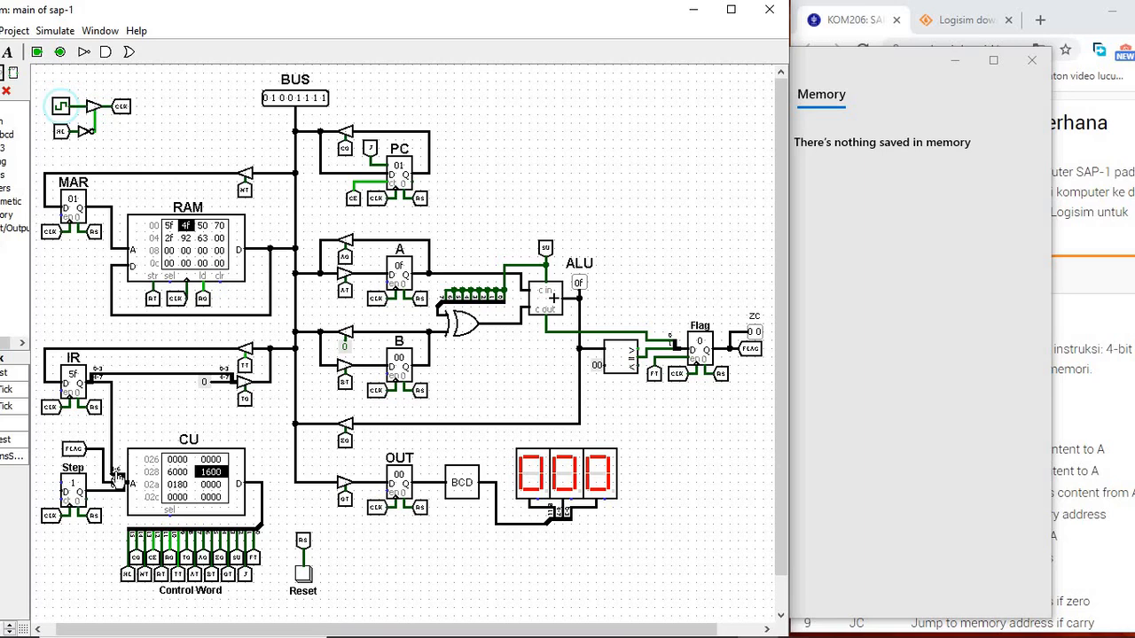
Toggle the clock through instruction 4f (STA), storing register A at RAM address 0f, until the MAR holds 02.
click(61, 108)
click(61, 107)
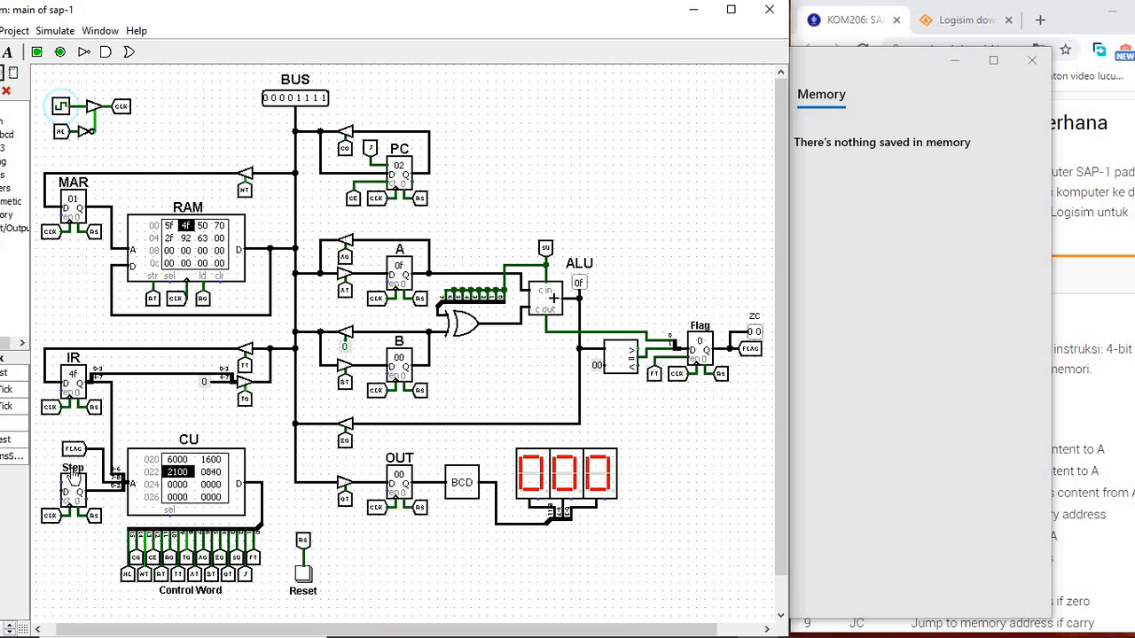
click(61, 109)
click(61, 107)
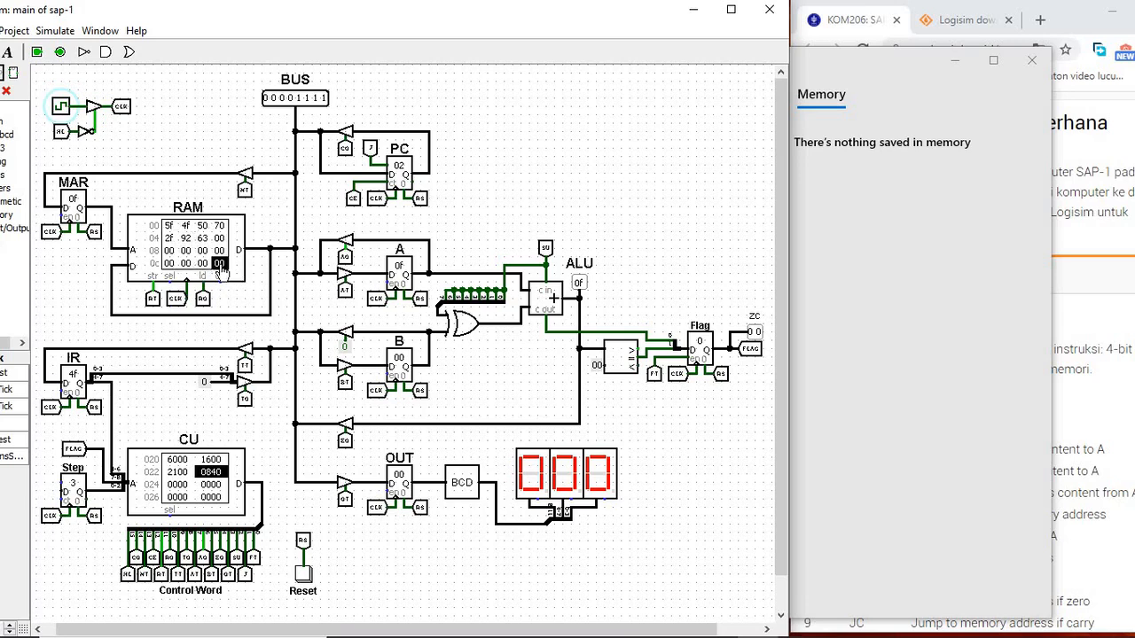
click(61, 107)
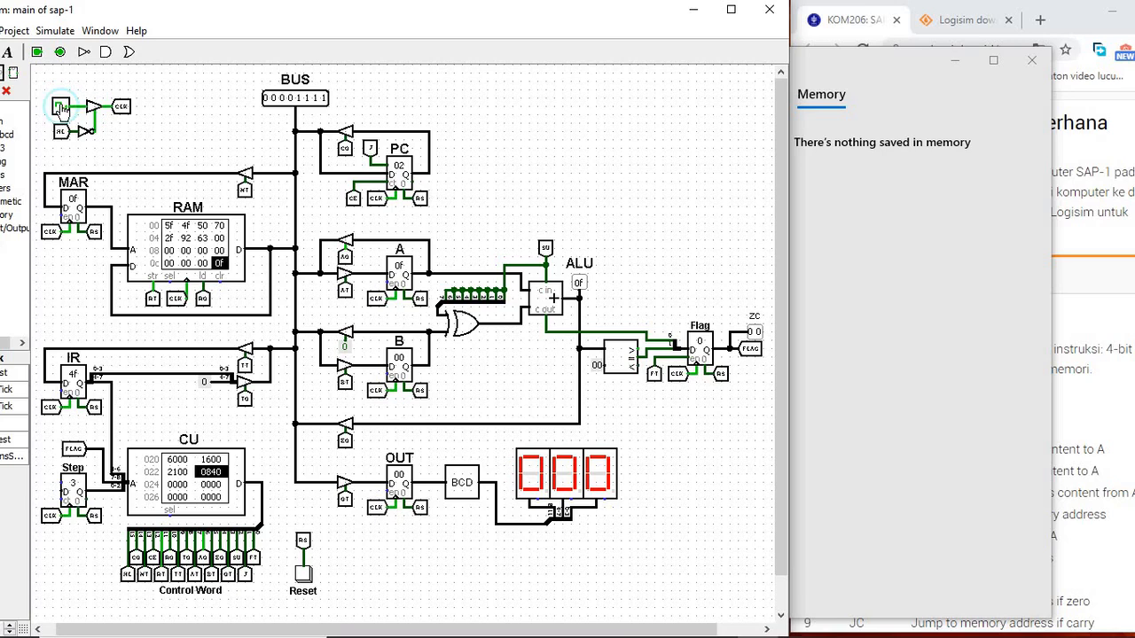
click(61, 107)
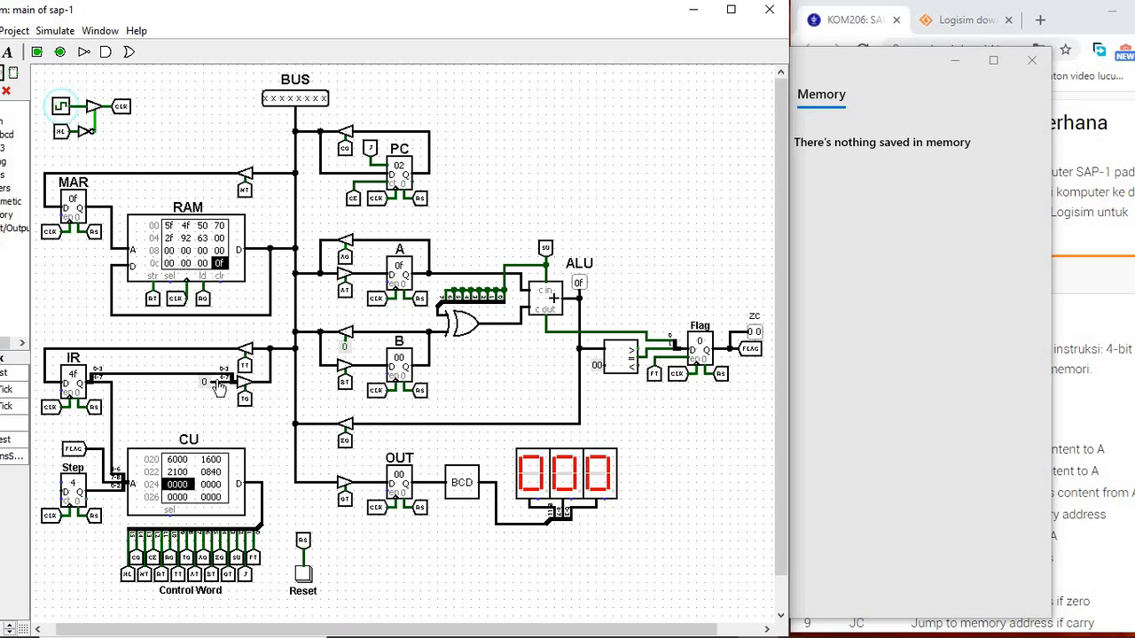
click(62, 108)
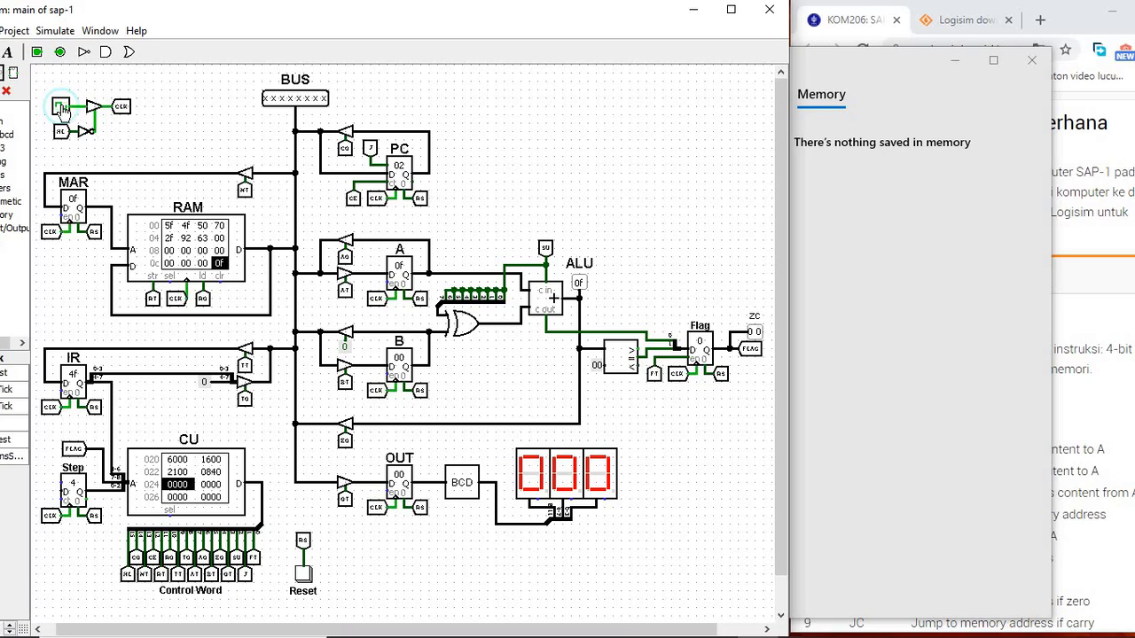
click(61, 106)
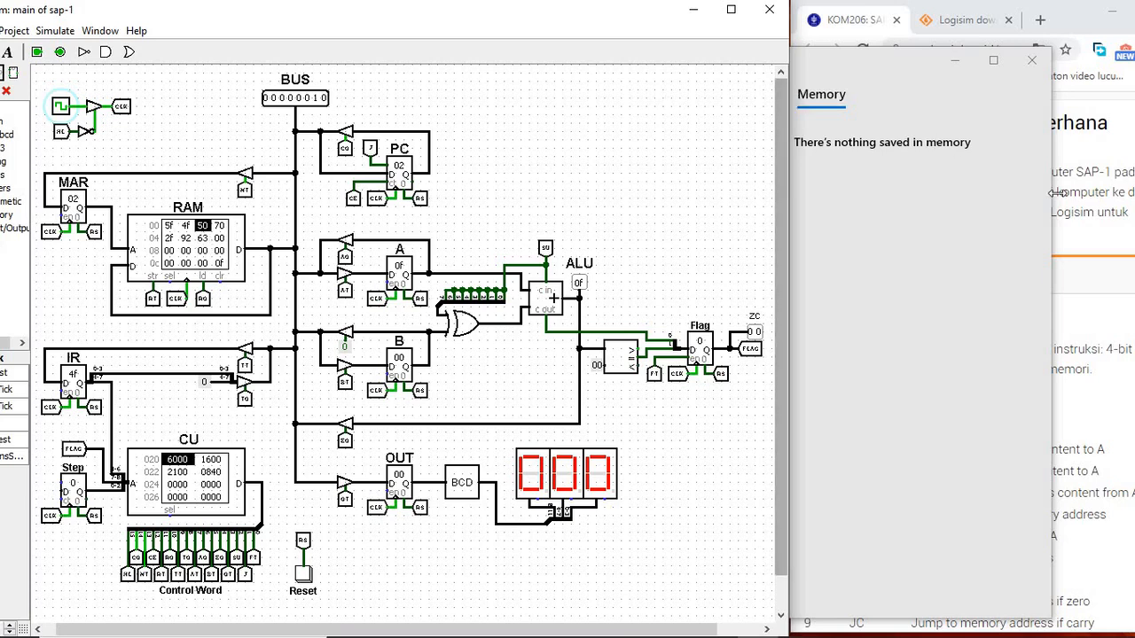
Bring the opcode page forward and toggle the clock through instruction 50 (LDI) until the MAR holds 03.
click(918, 470)
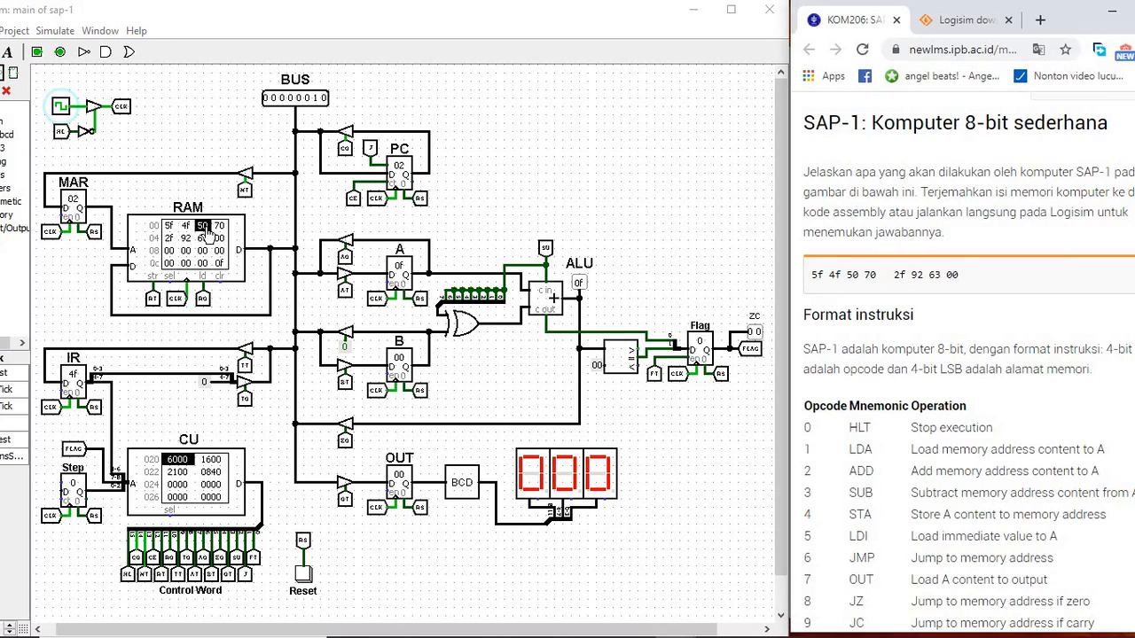
click(62, 109)
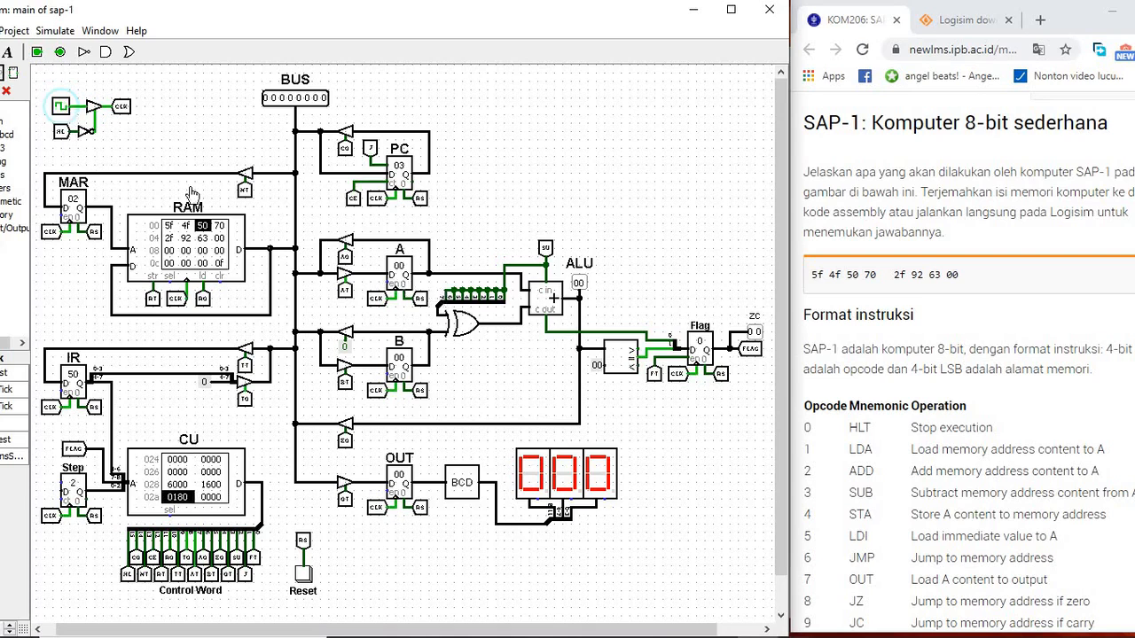
click(63, 107)
click(63, 108)
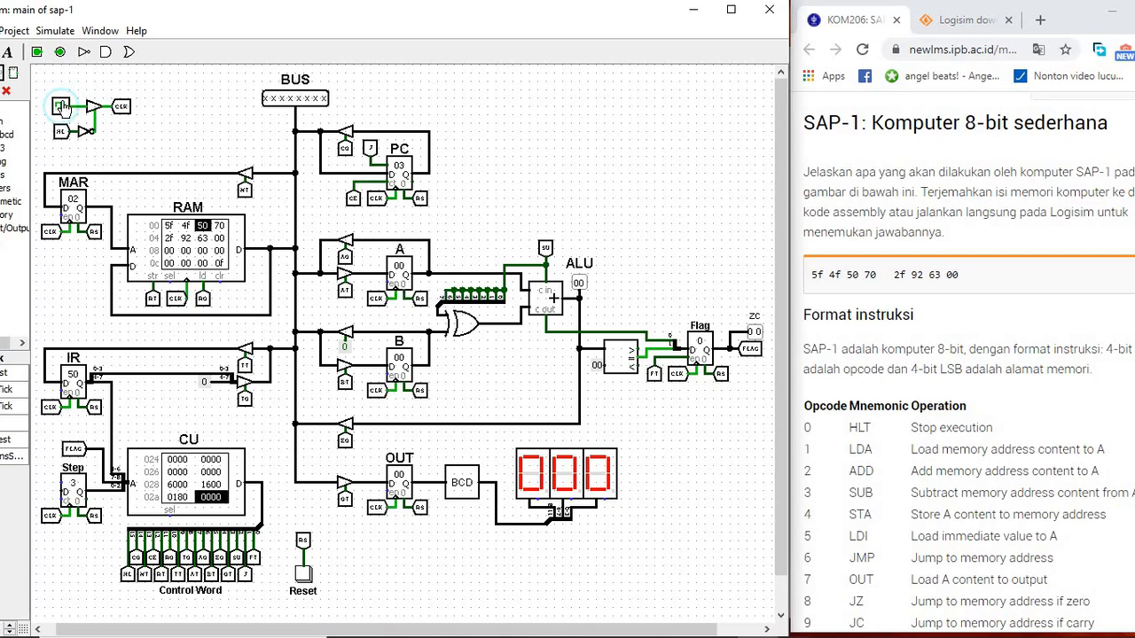
click(63, 107)
click(63, 108)
click(63, 107)
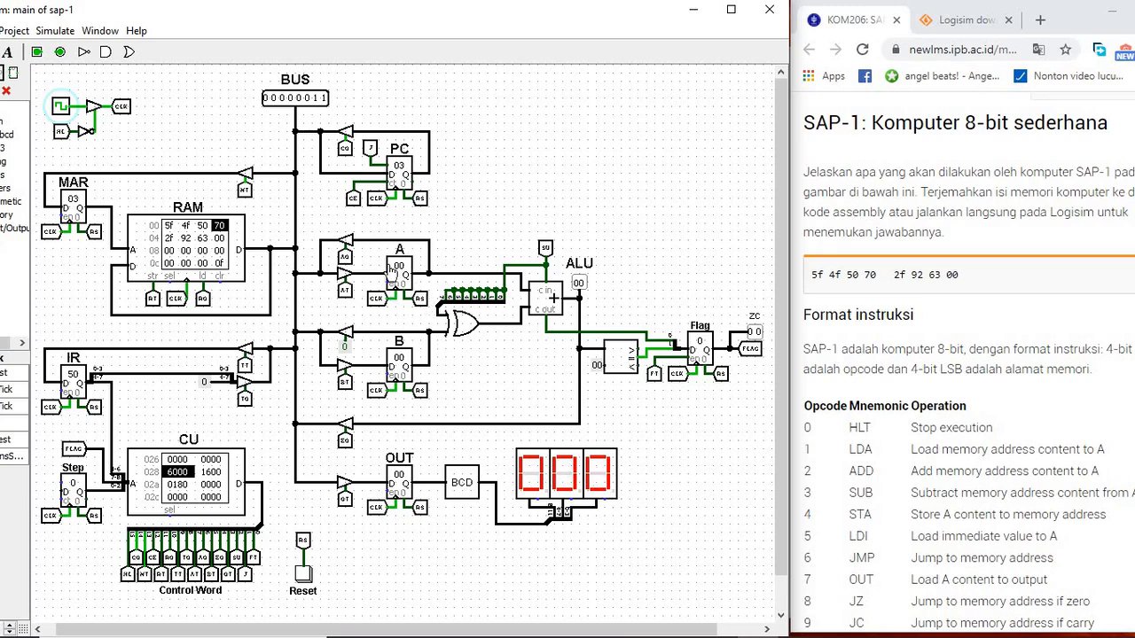
Toggle the clock through instruction 70 (OUT) and into the fetch of the instruction at address 04.
click(58, 108)
click(56, 108)
click(57, 108)
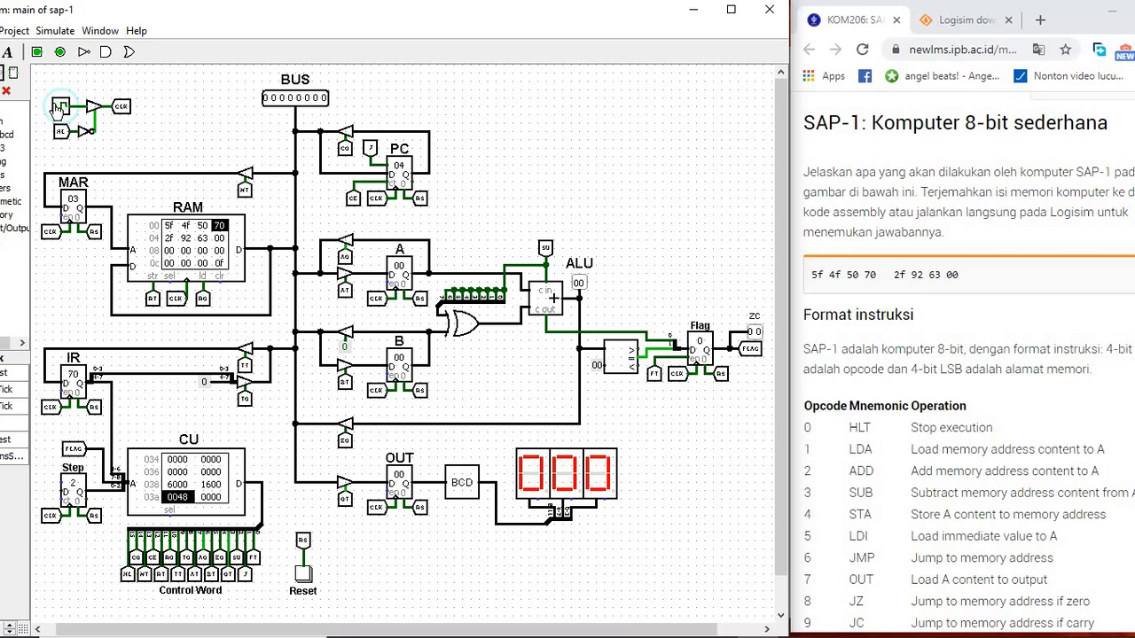
click(57, 108)
click(58, 107)
click(58, 107)
click(57, 107)
click(57, 107)
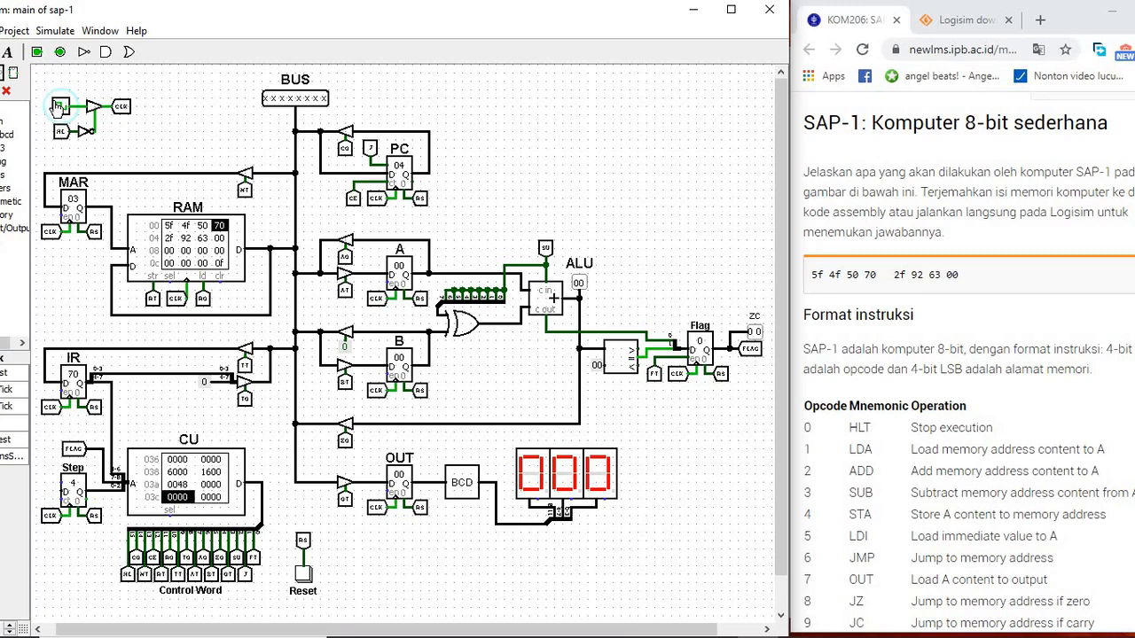
click(58, 107)
click(57, 108)
click(58, 108)
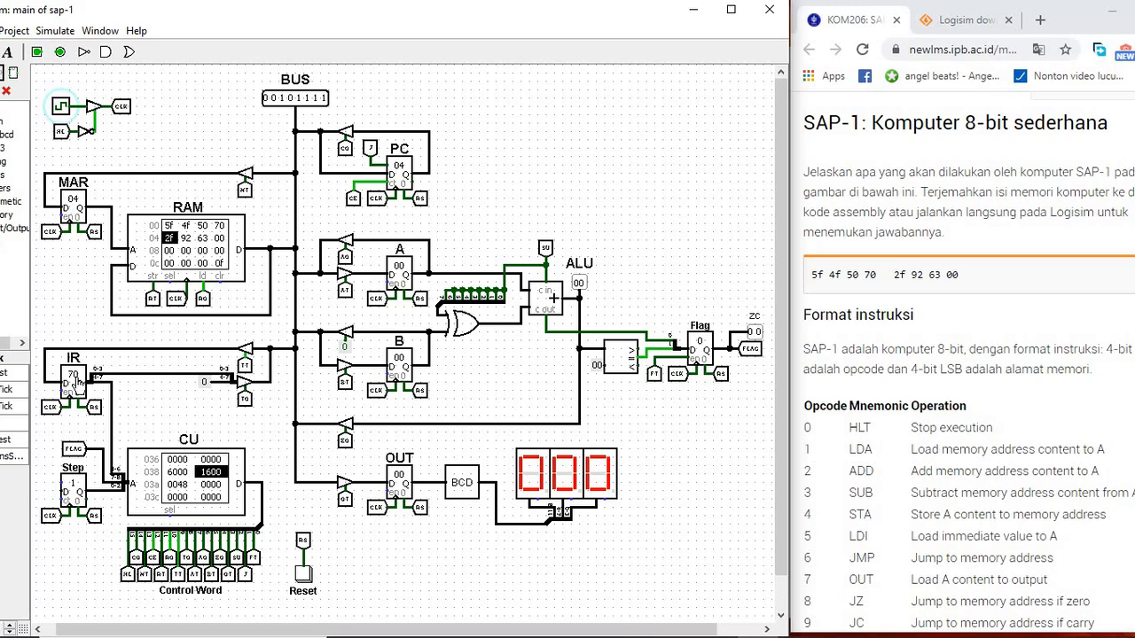
Toggle the clock through instruction 2f (ADD) until the sum with RAM address 0f is loaded into register A.
click(59, 108)
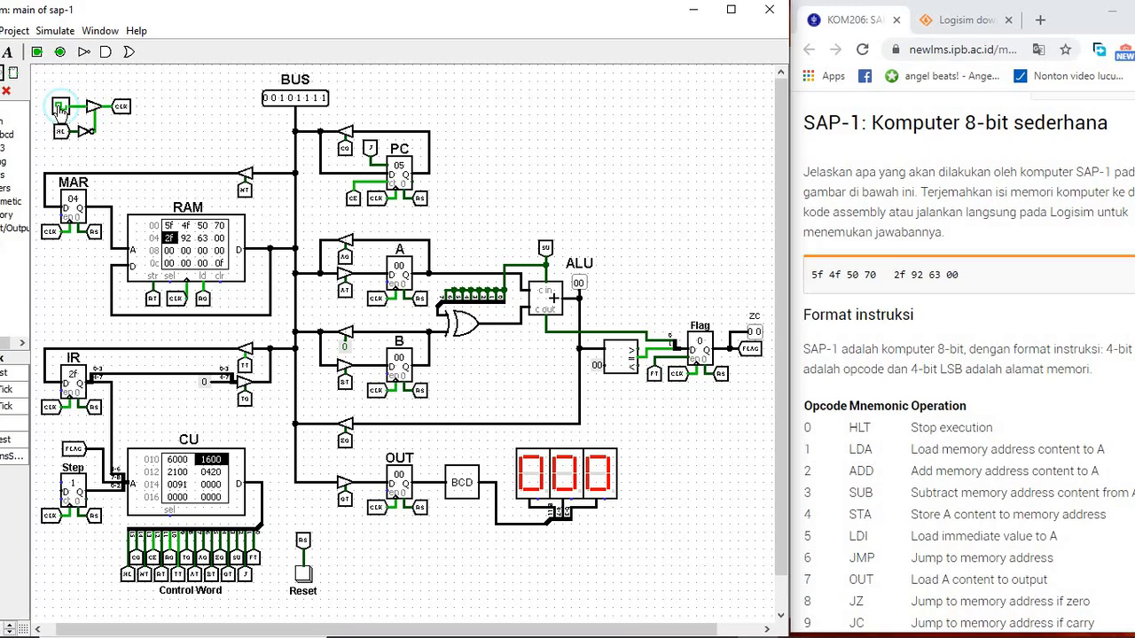
click(58, 108)
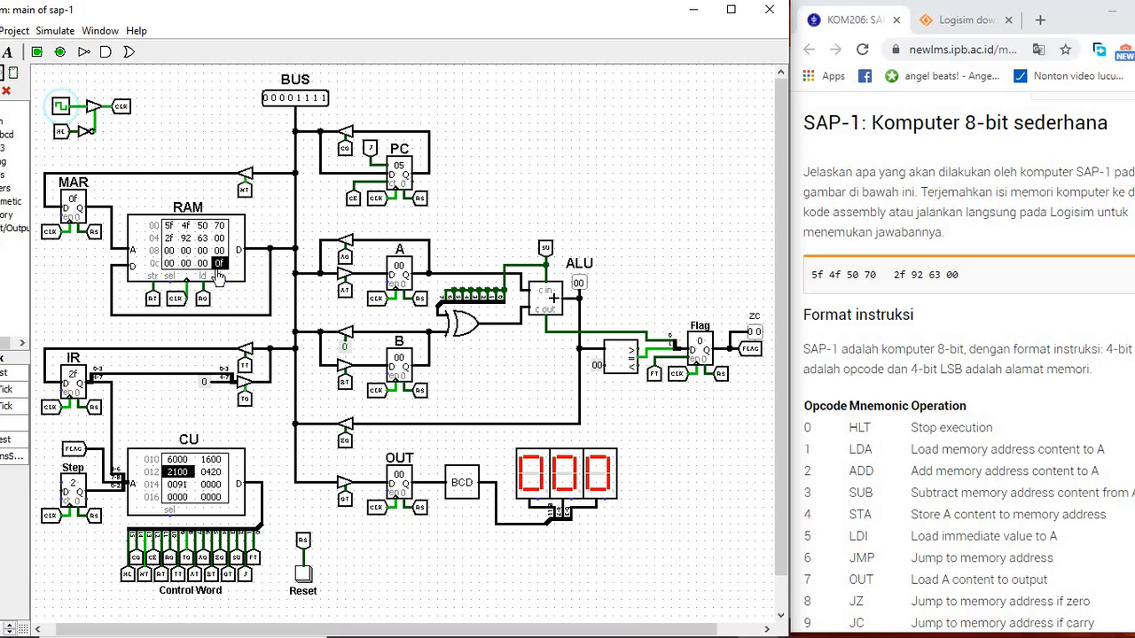
click(60, 108)
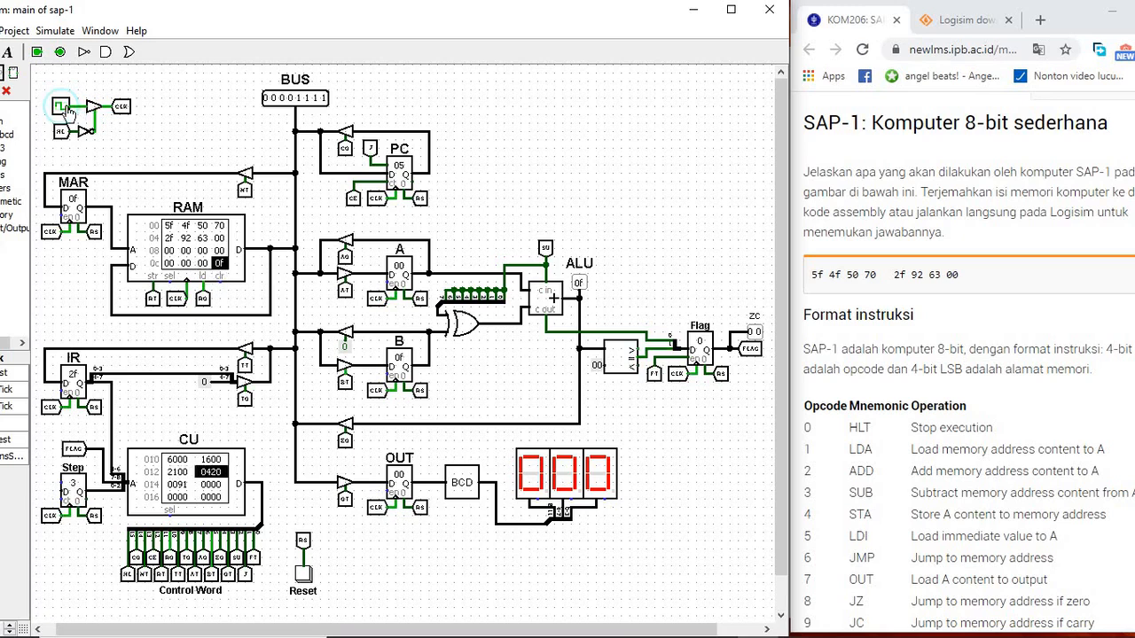
click(61, 108)
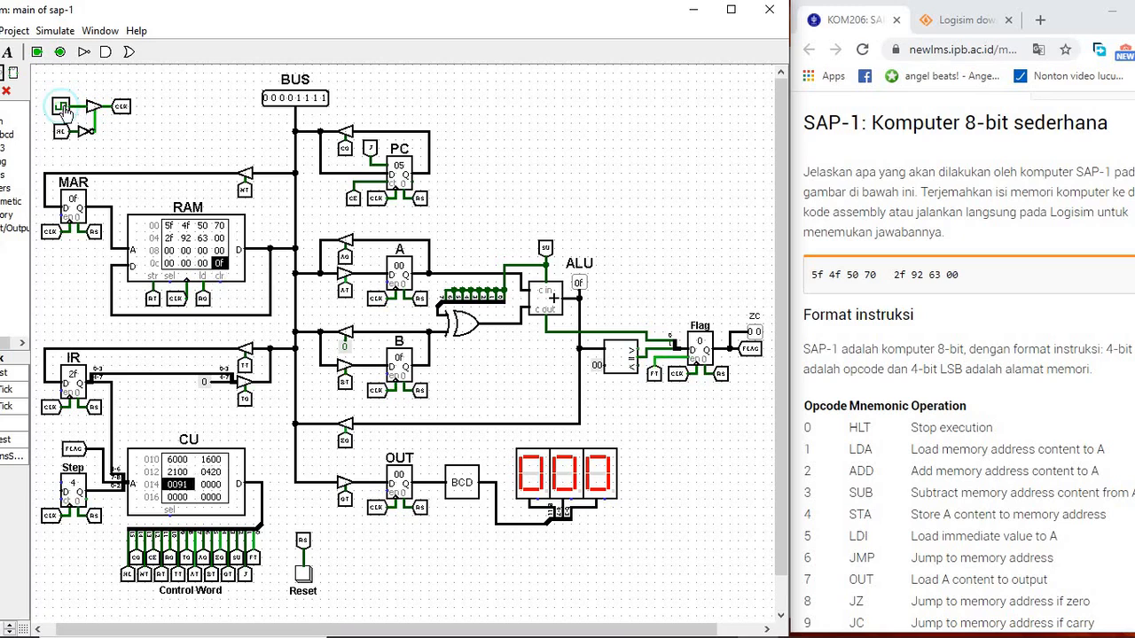
click(60, 109)
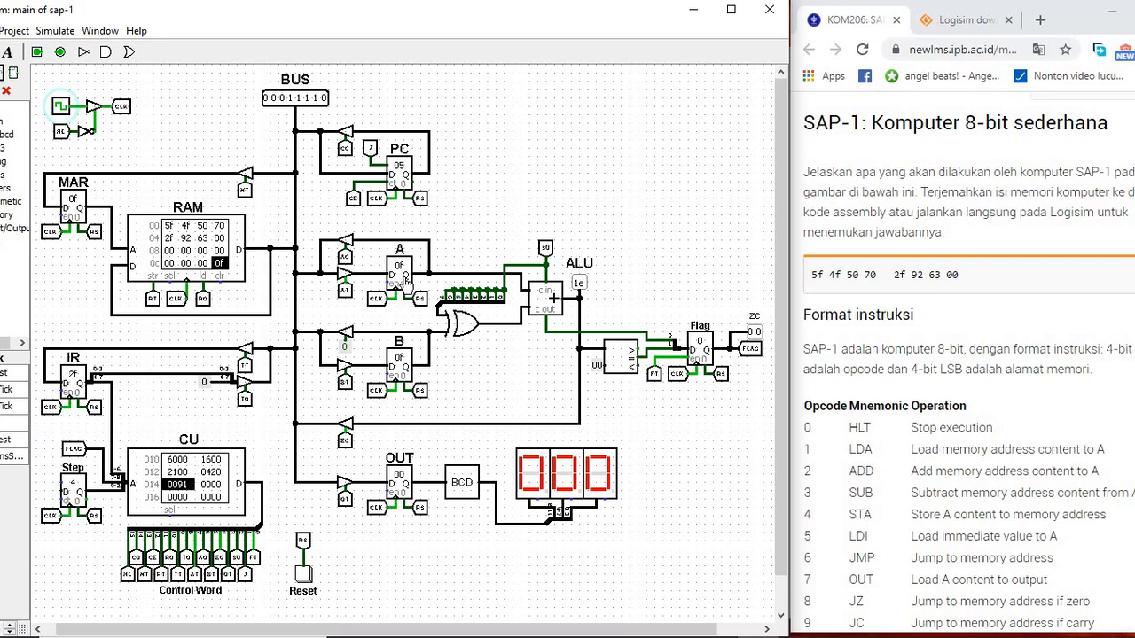
Toggle the clock to fetch instruction 92 (JC) from RAM address 05 into the IR and advance to step 2.
click(60, 108)
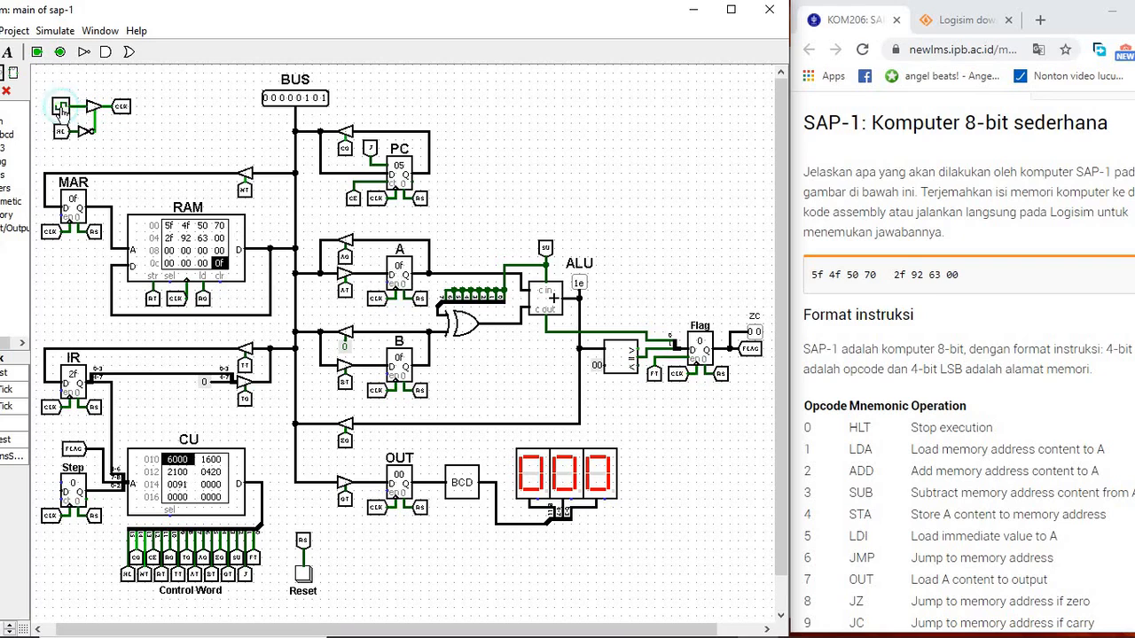
click(61, 108)
click(60, 108)
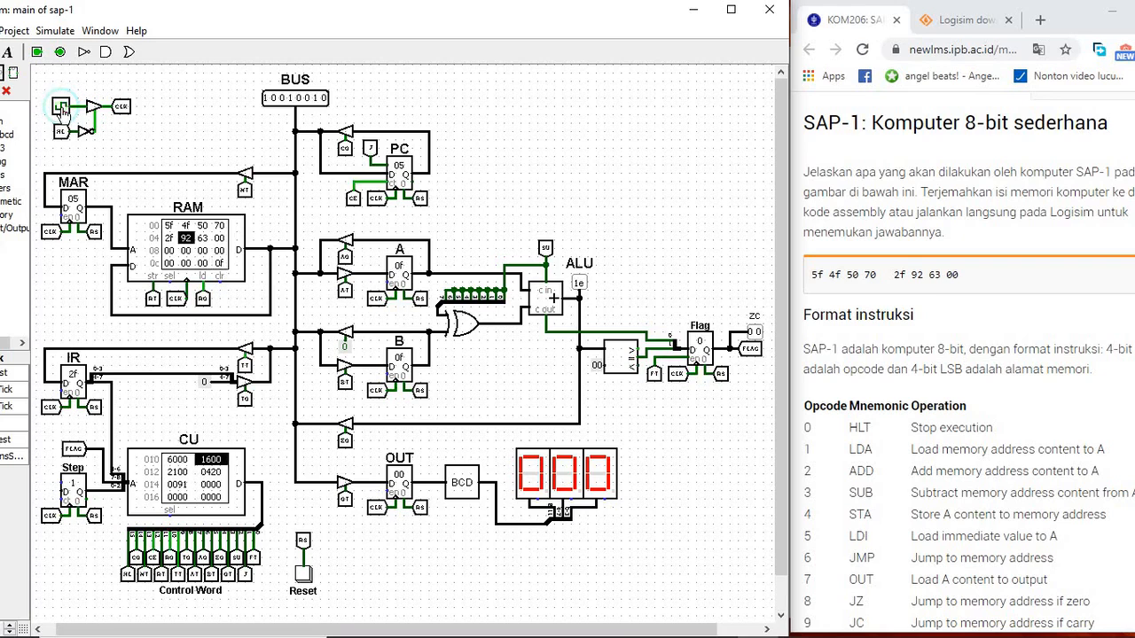
click(61, 108)
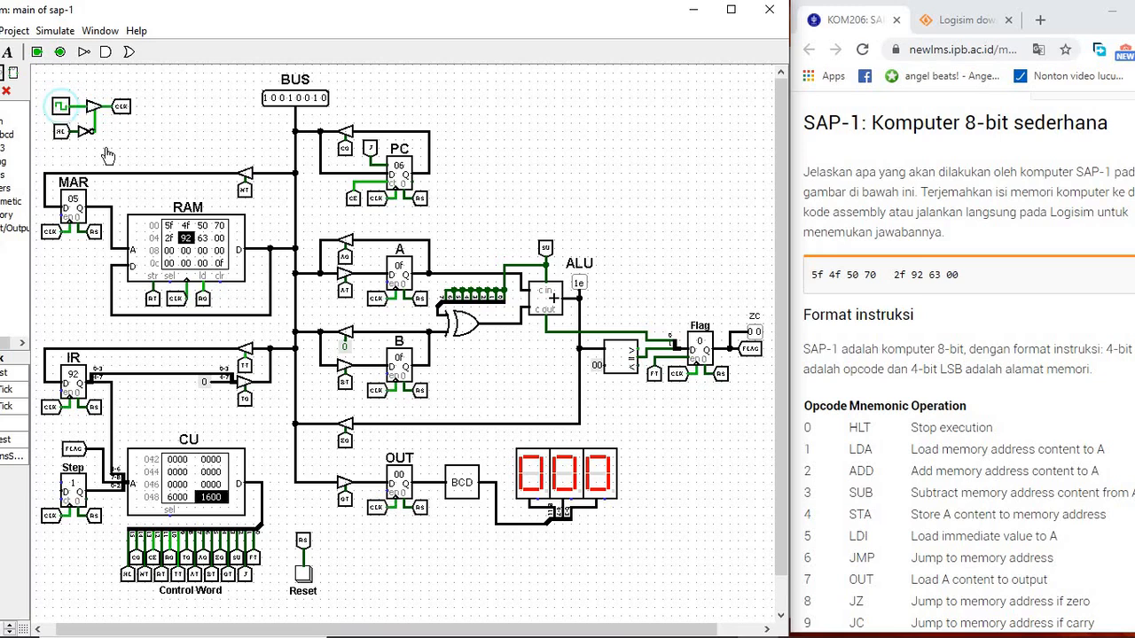
click(61, 108)
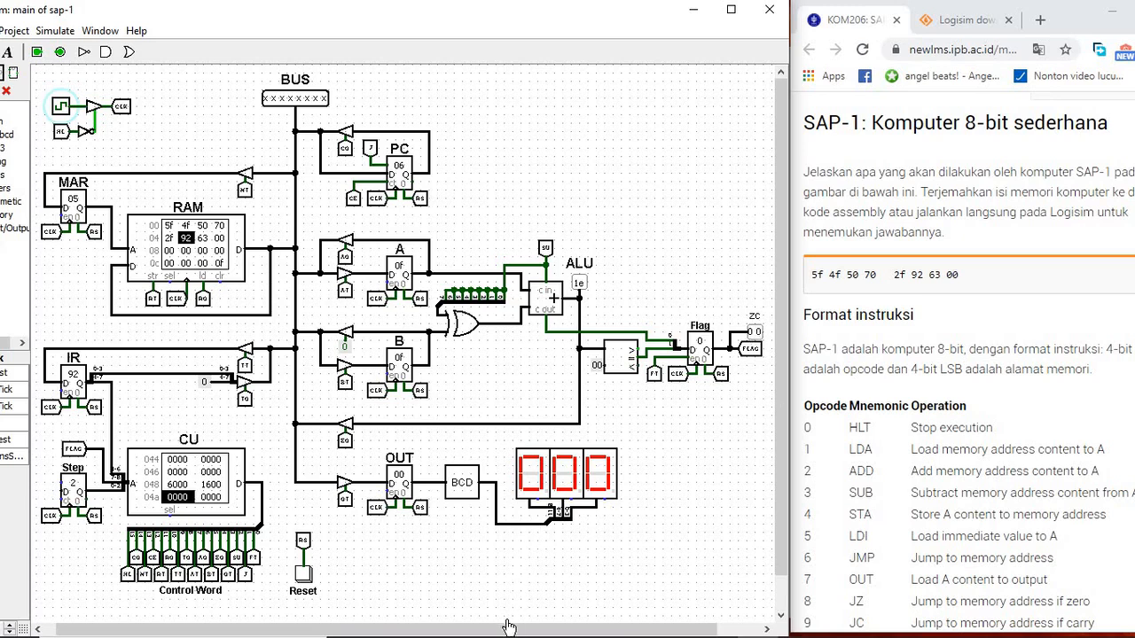
Toggle the clock through the rest of instruction 92 (JC) until the MAR holds 06.
drag(503, 629, 525, 629)
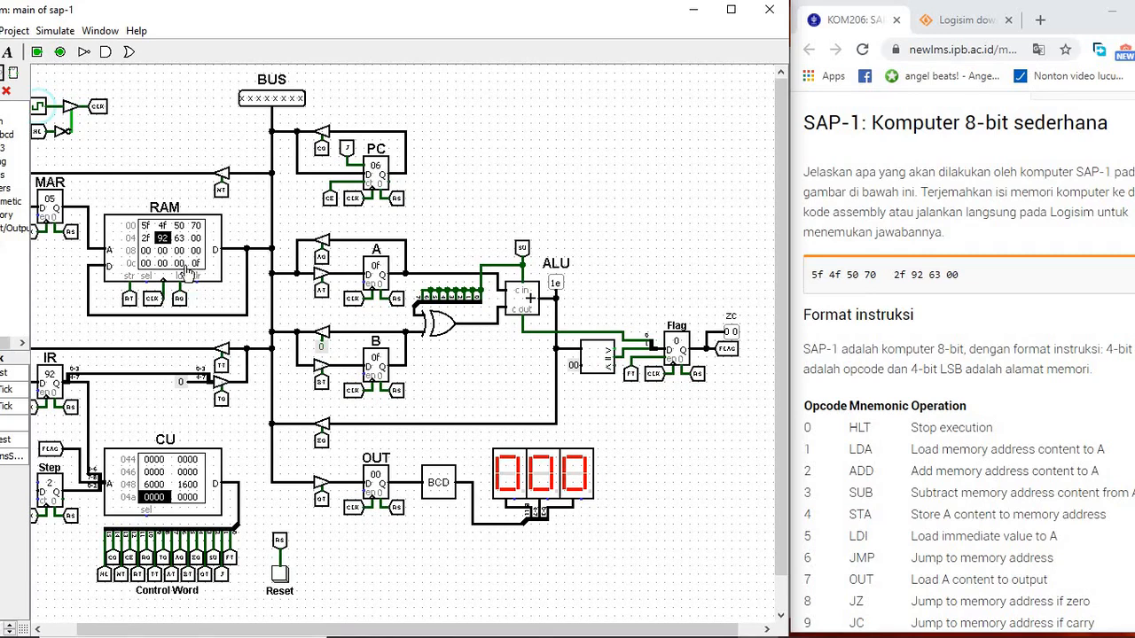
click(182, 228)
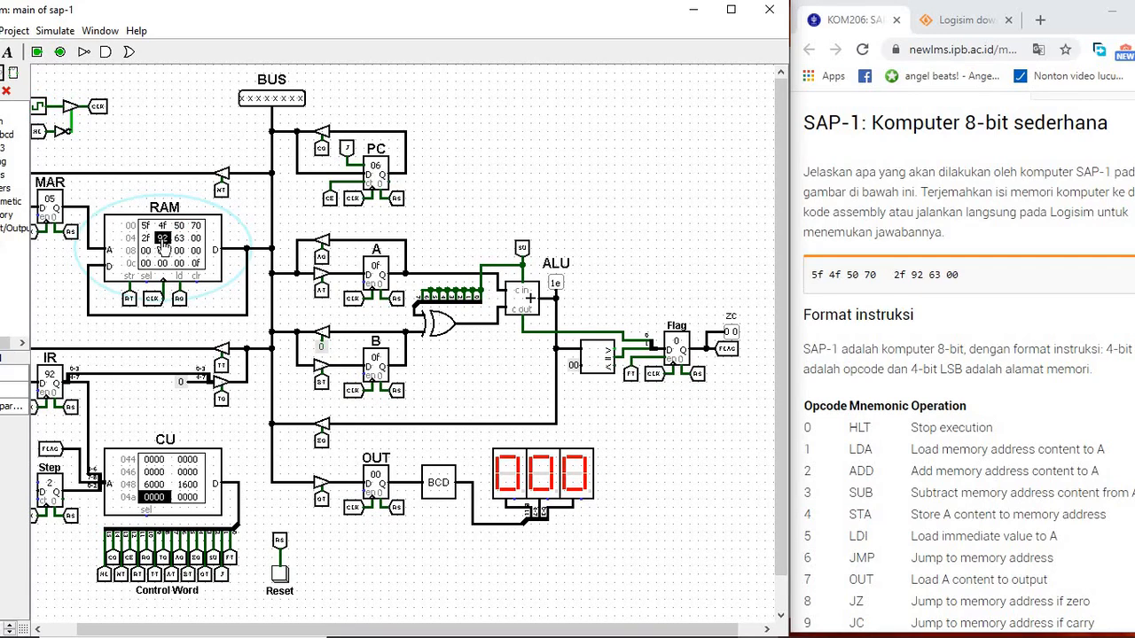
drag(522, 631, 488, 632)
click(72, 108)
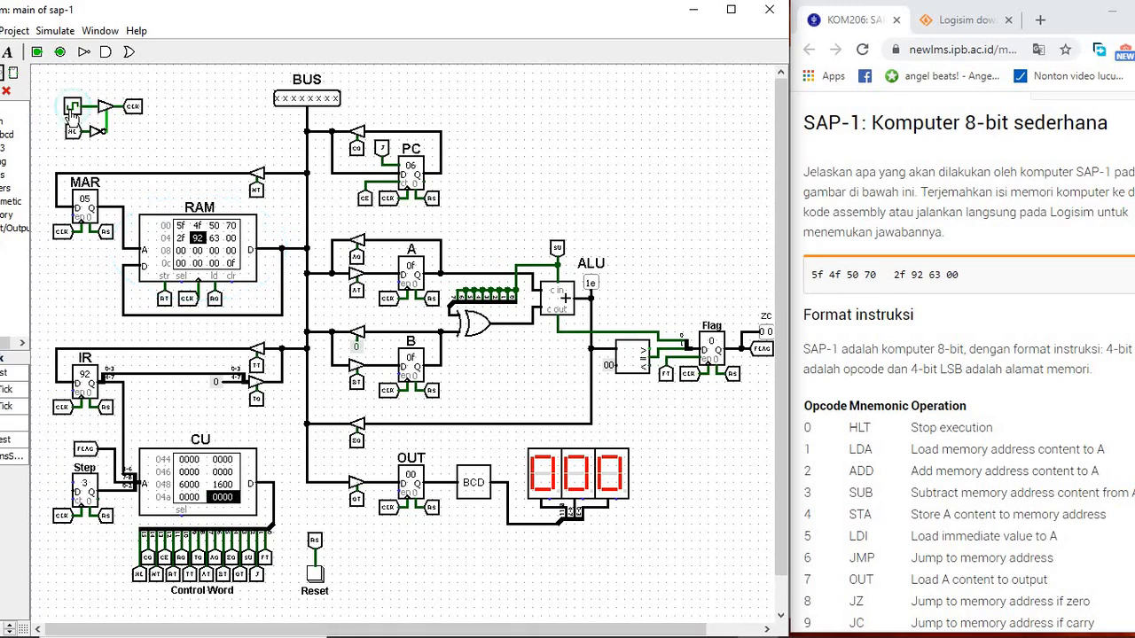
click(72, 108)
click(72, 108)
click(72, 108)
click(72, 108)
click(72, 108)
click(71, 108)
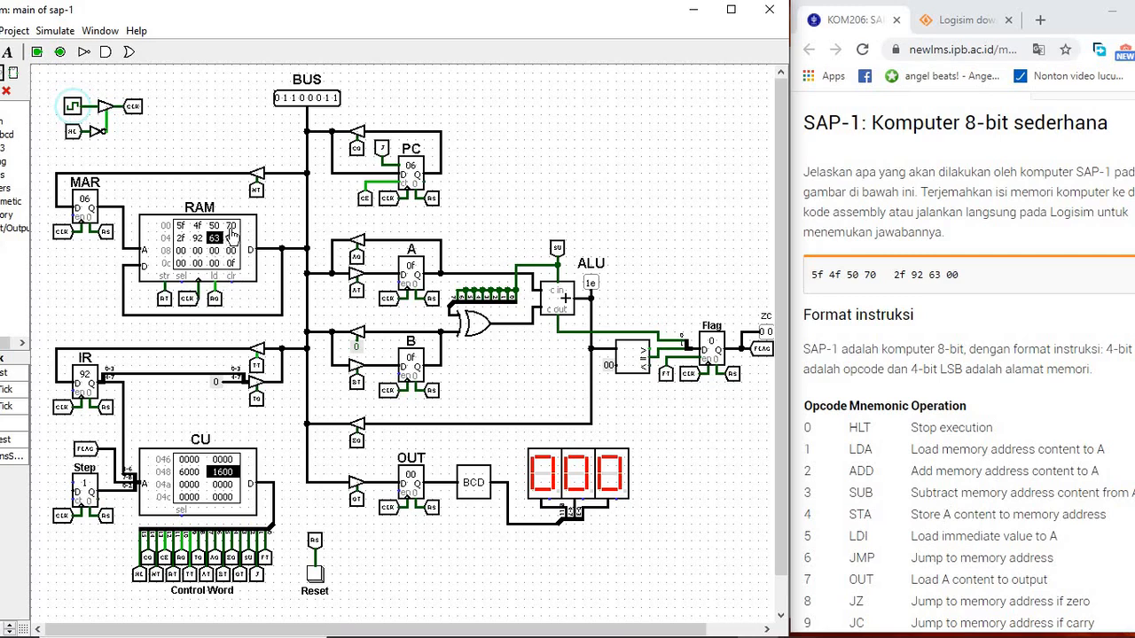
Toggle the clock through instruction 63 (JMP), jumping the program counter to address 03, until the MAR holds 03.
click(70, 109)
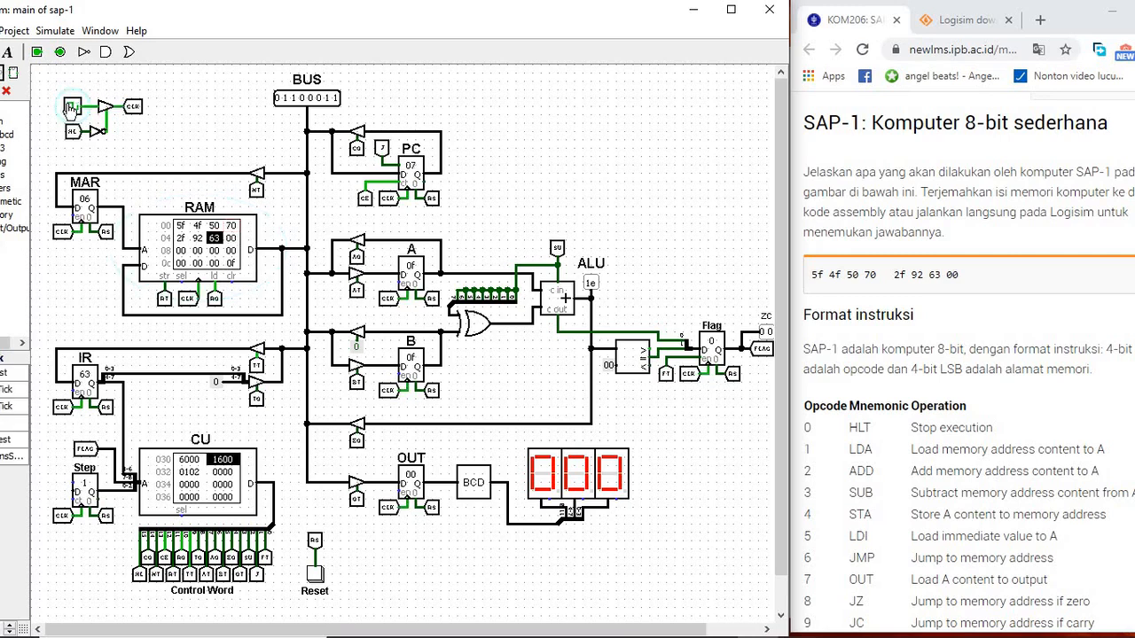
click(71, 108)
click(71, 108)
click(71, 108)
click(71, 108)
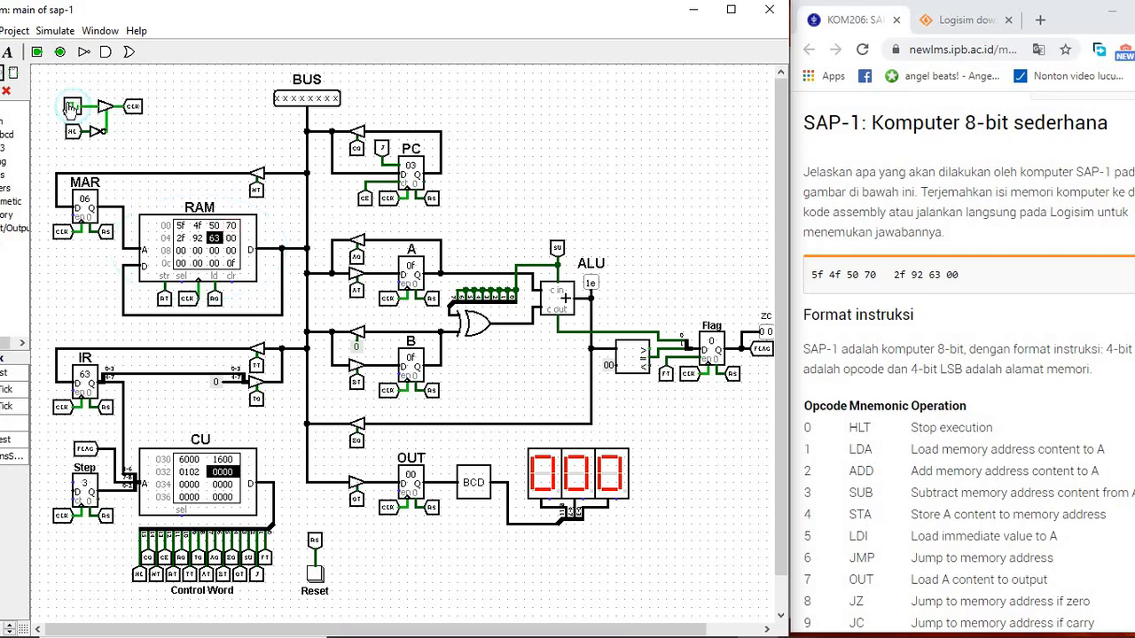
click(71, 108)
click(71, 109)
click(71, 108)
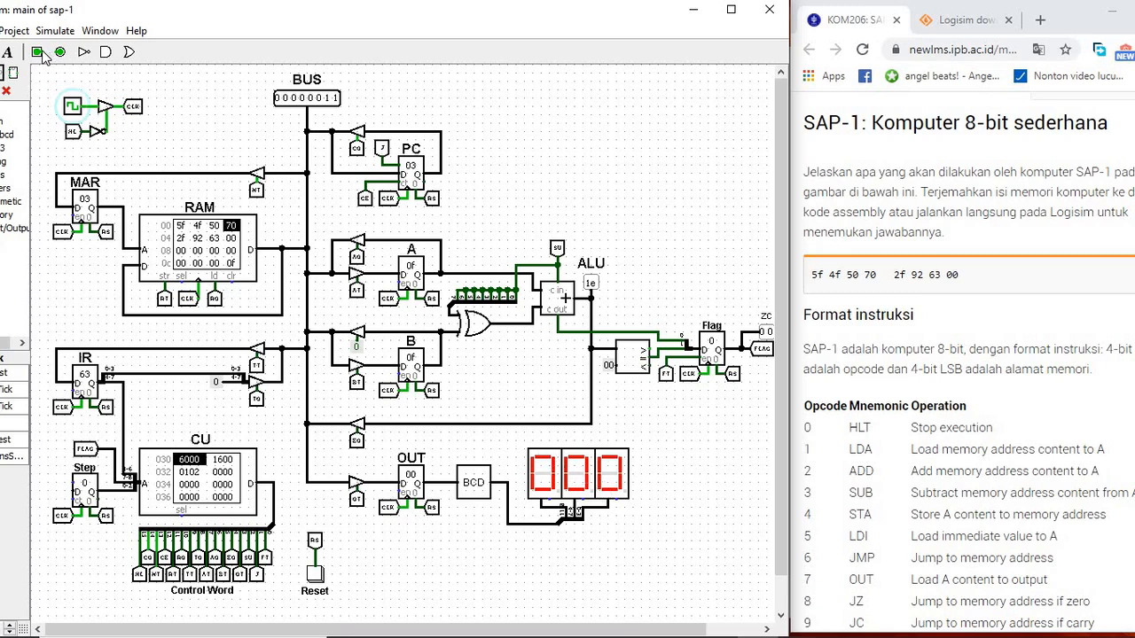
Toggle the clock through instruction 70 (OUT), sending 0f from register A to OUT, until the step counter is back at 0.
click(70, 107)
click(70, 108)
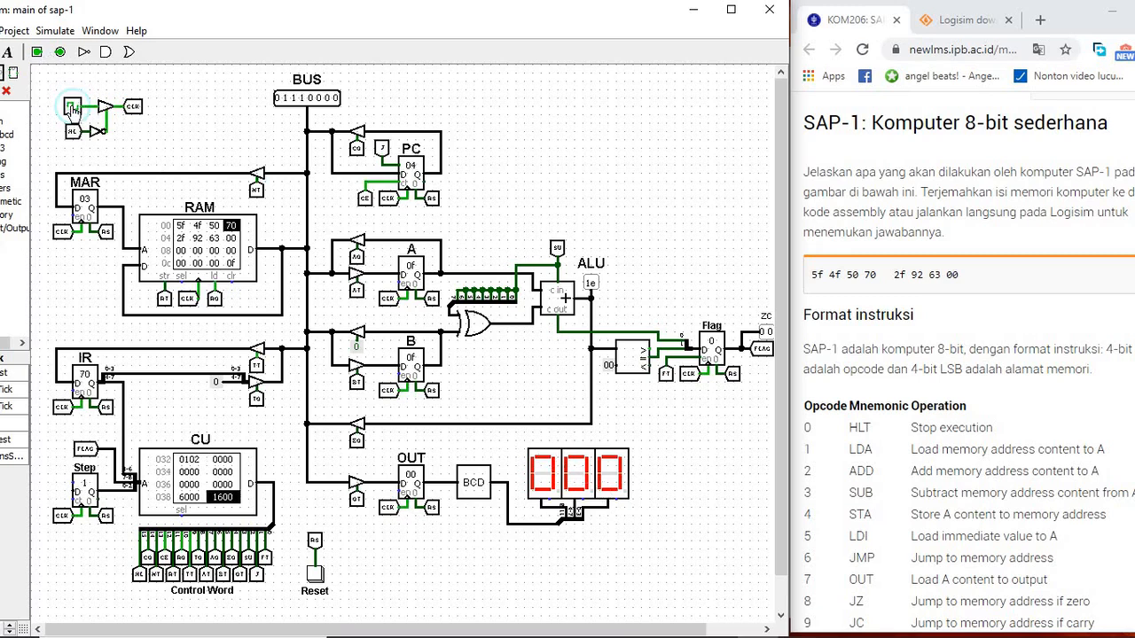
click(71, 108)
click(70, 108)
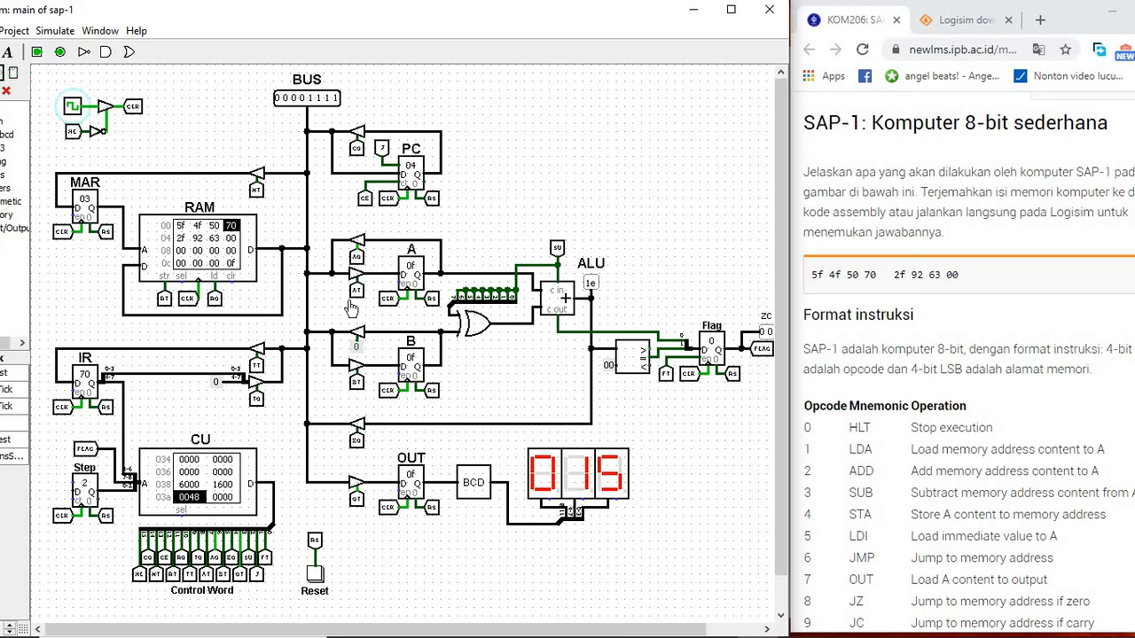
click(72, 107)
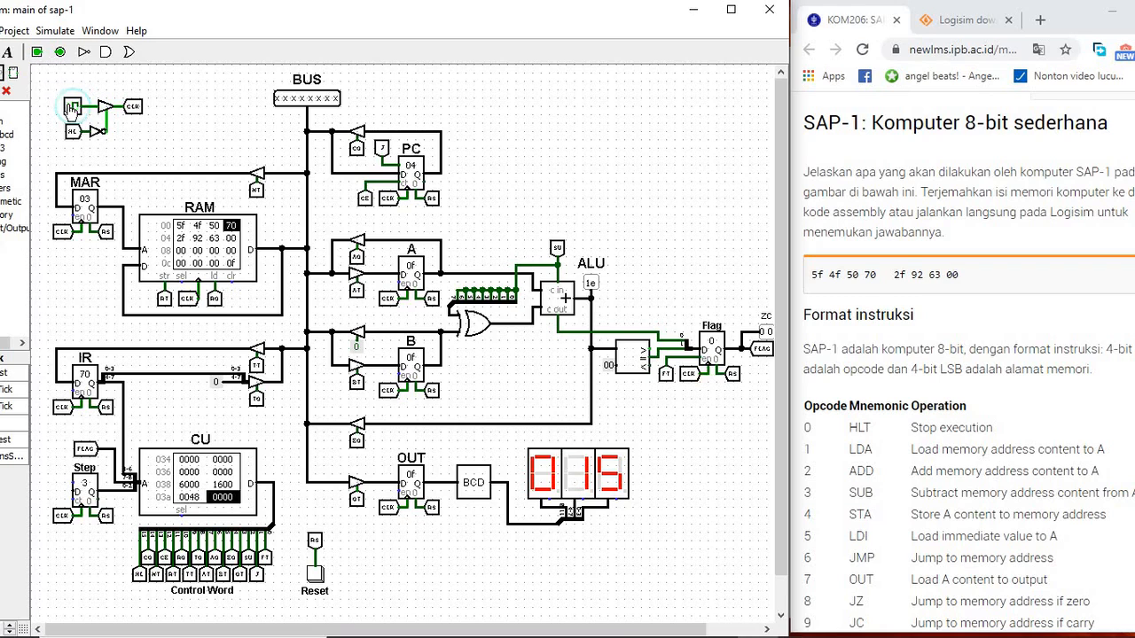
click(71, 107)
click(72, 107)
click(72, 108)
click(72, 108)
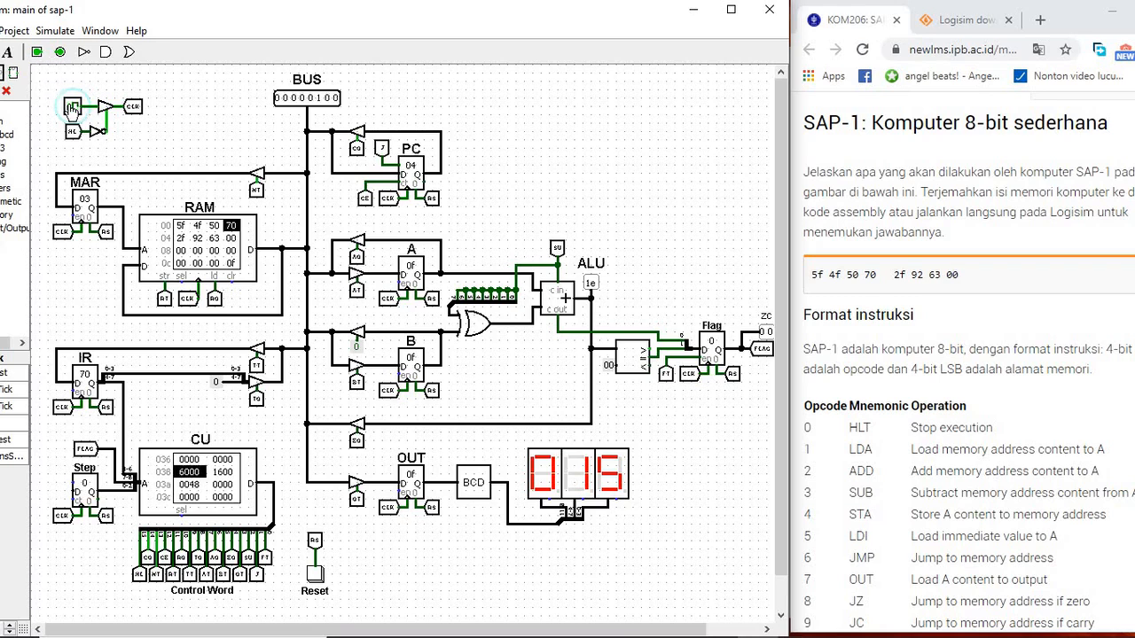
Toggle the clock through instruction 2f (ADD), adding the content of RAM address 0f, until register A holds 1e.
click(72, 107)
click(72, 108)
click(72, 107)
click(72, 108)
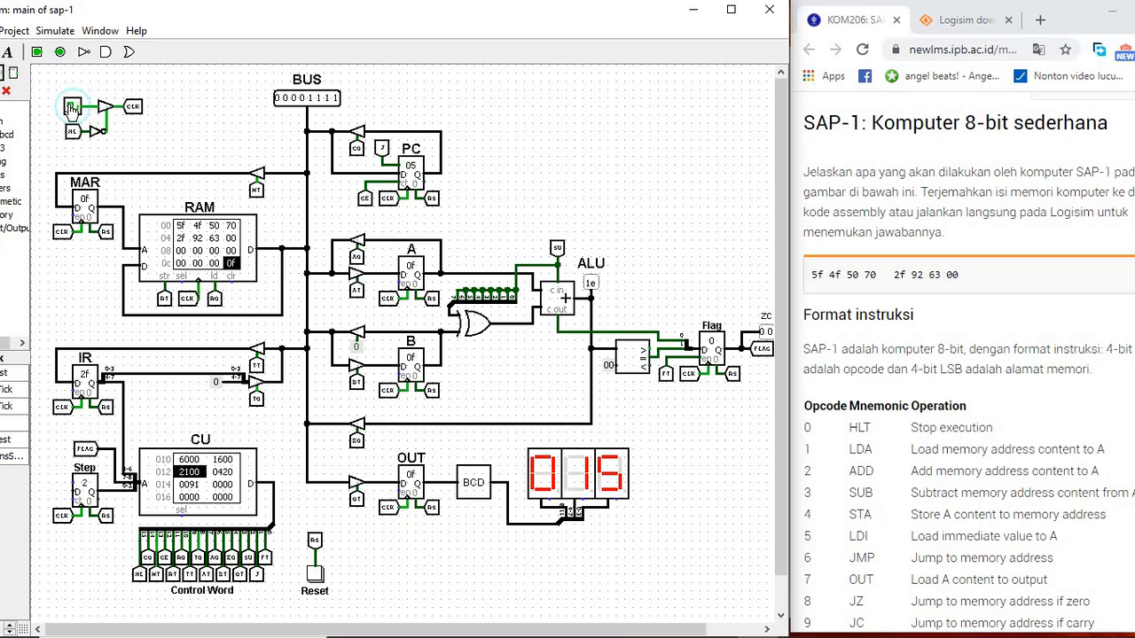
click(72, 108)
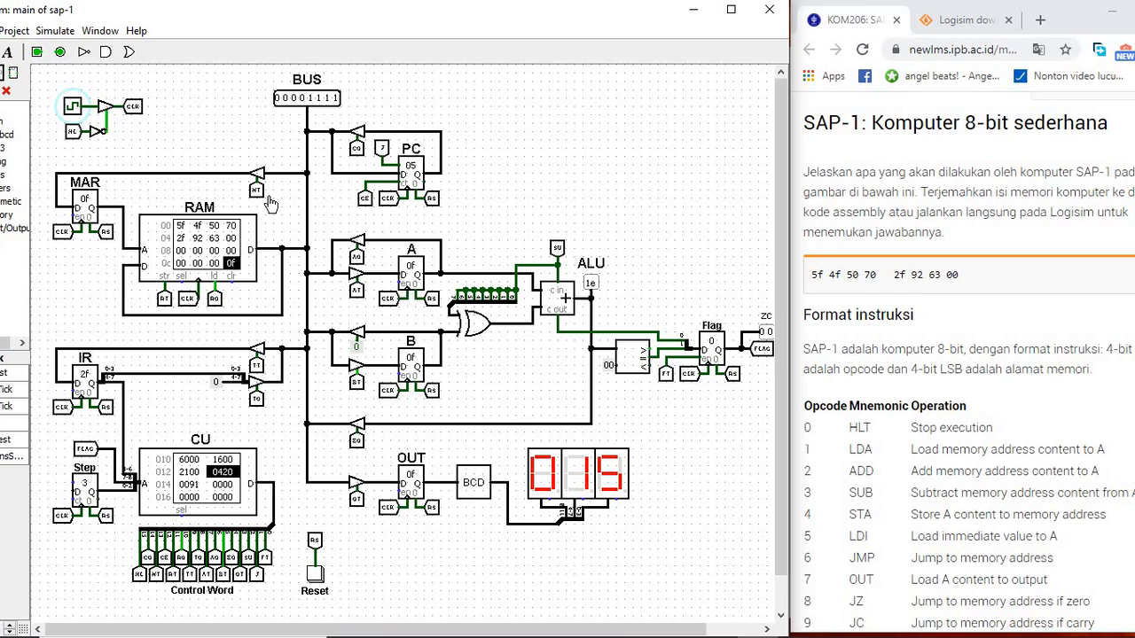
click(67, 108)
click(67, 107)
click(67, 107)
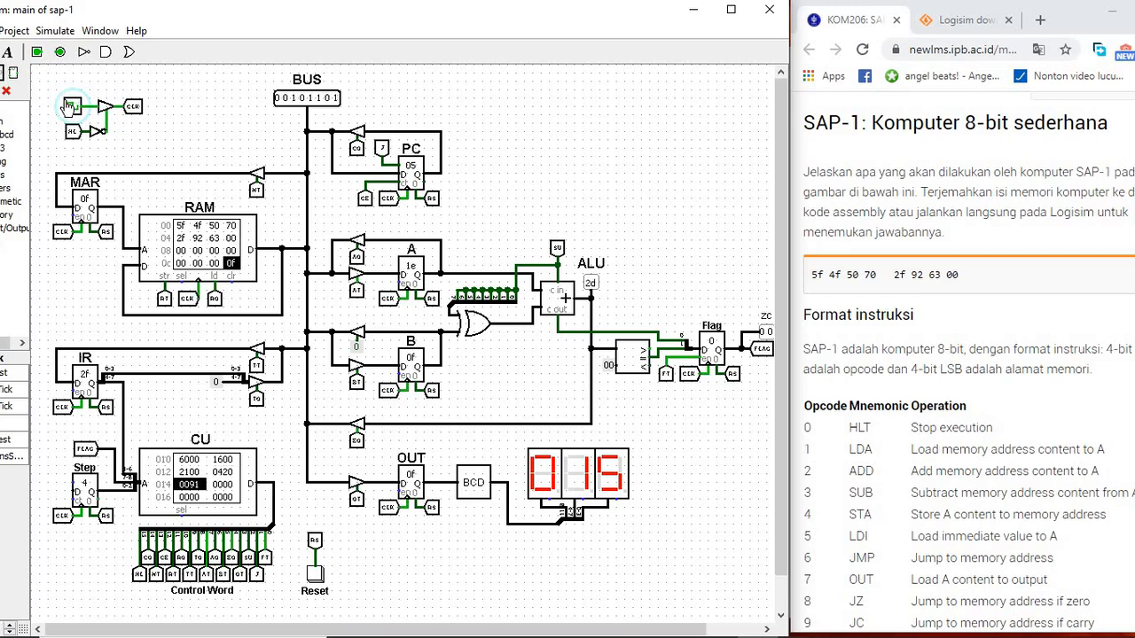
Toggle the clock through instruction 92 (JC) at RAM address 05 until the step counter reaches 4.
click(68, 108)
click(67, 107)
click(67, 107)
click(67, 108)
click(67, 108)
click(67, 108)
click(67, 107)
click(68, 107)
click(68, 107)
click(67, 107)
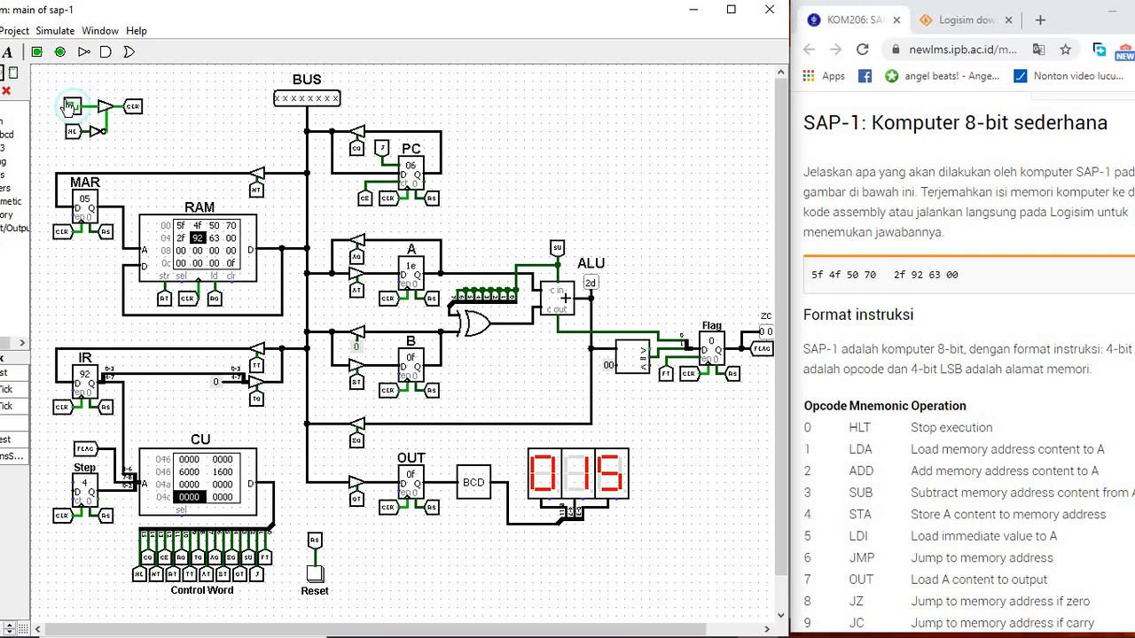
Fetch instruction 63 (JMP) and toggle the clock through the jump to address 03 until the MAR holds 03.
click(68, 107)
click(67, 107)
click(67, 108)
click(67, 107)
click(67, 107)
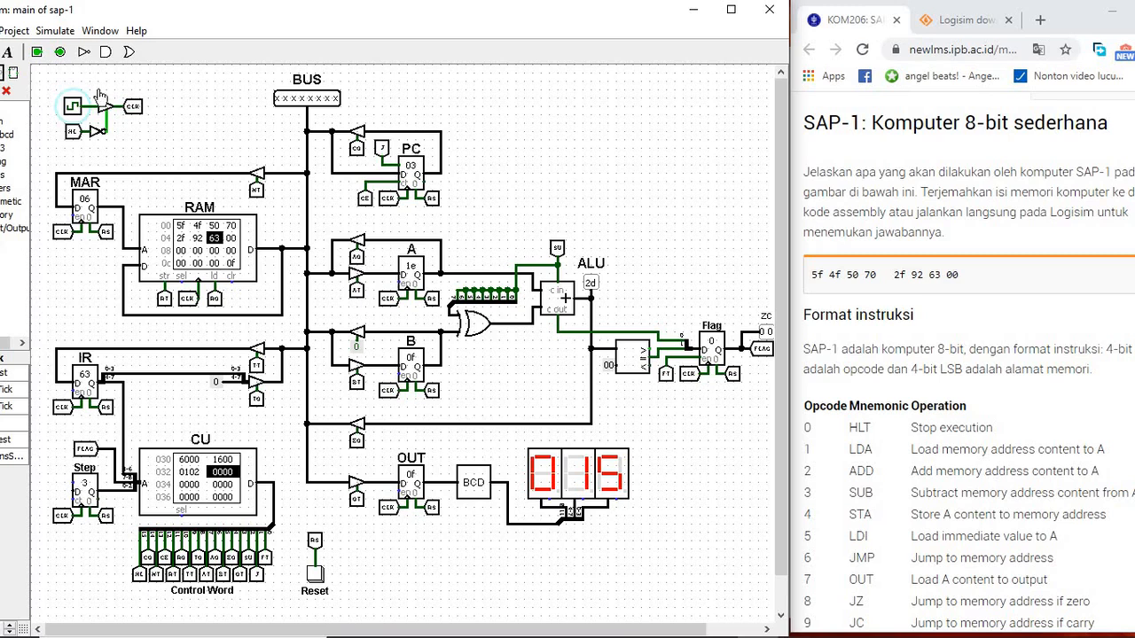
click(73, 109)
click(72, 108)
click(73, 109)
click(73, 109)
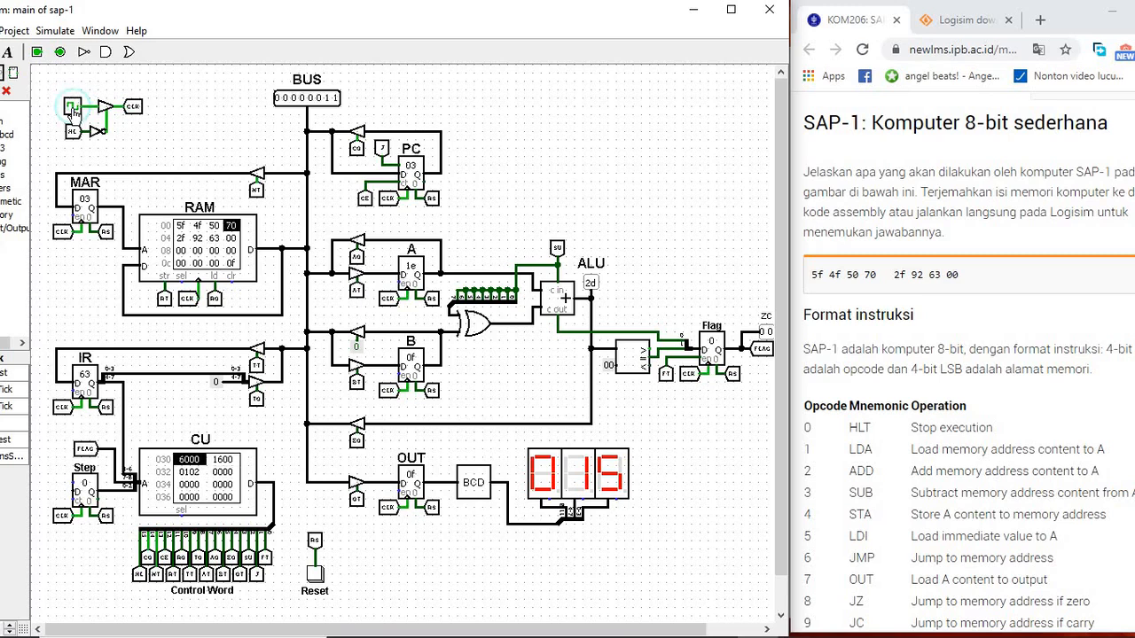
Toggle the clock through instruction 70 (OUT) to send 1e from register A to OUT, stopping at step 4.
click(73, 109)
click(73, 108)
click(72, 108)
click(73, 108)
click(73, 108)
click(73, 108)
click(73, 108)
click(72, 108)
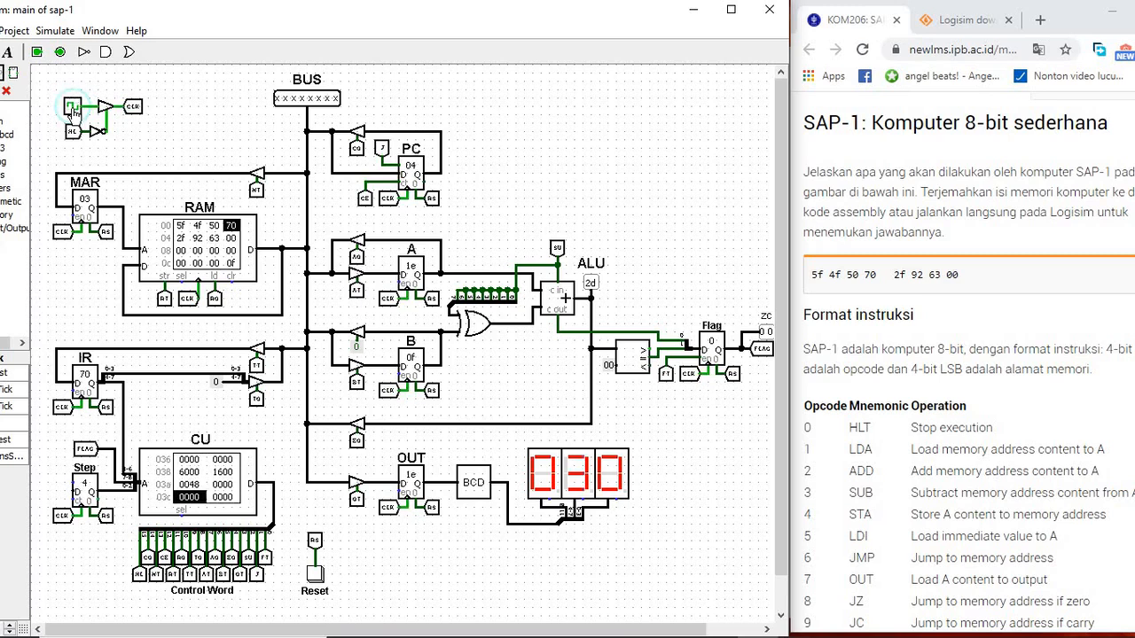
Toggle the clock through instruction 2f (ADD) until register A holds 2d and the step counter is at 0.
click(73, 108)
click(73, 108)
click(73, 108)
click(73, 108)
click(73, 108)
click(73, 108)
click(73, 109)
click(72, 108)
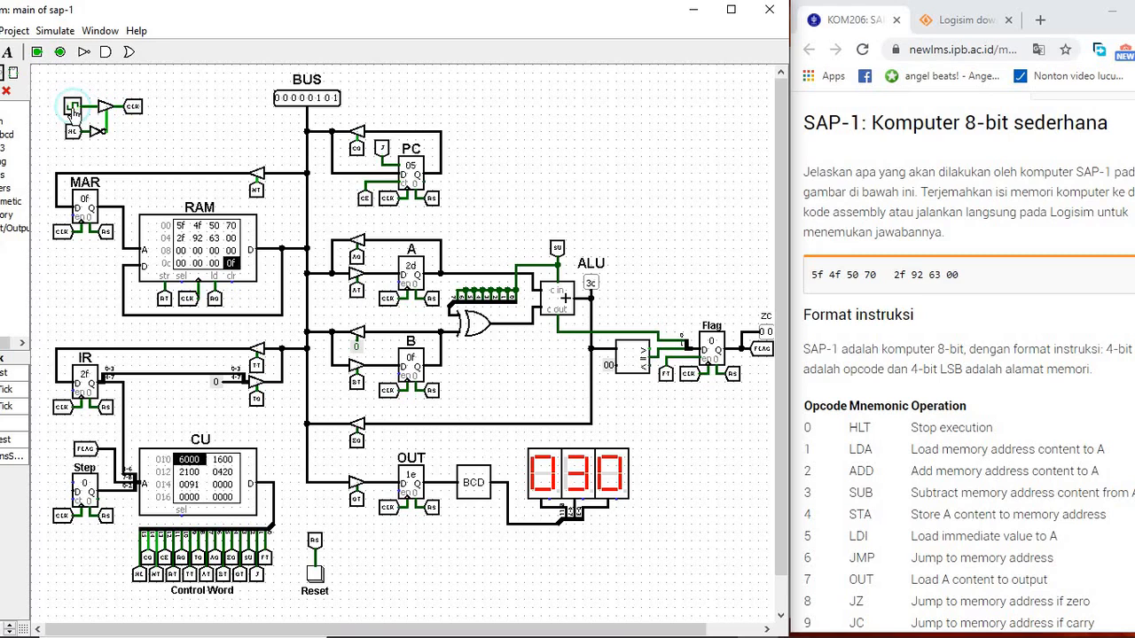
Toggle the clock through instruction 92 (JC) until the MAR holds 06.
click(73, 108)
click(72, 108)
click(73, 108)
click(72, 108)
click(73, 108)
click(72, 108)
click(73, 108)
click(72, 108)
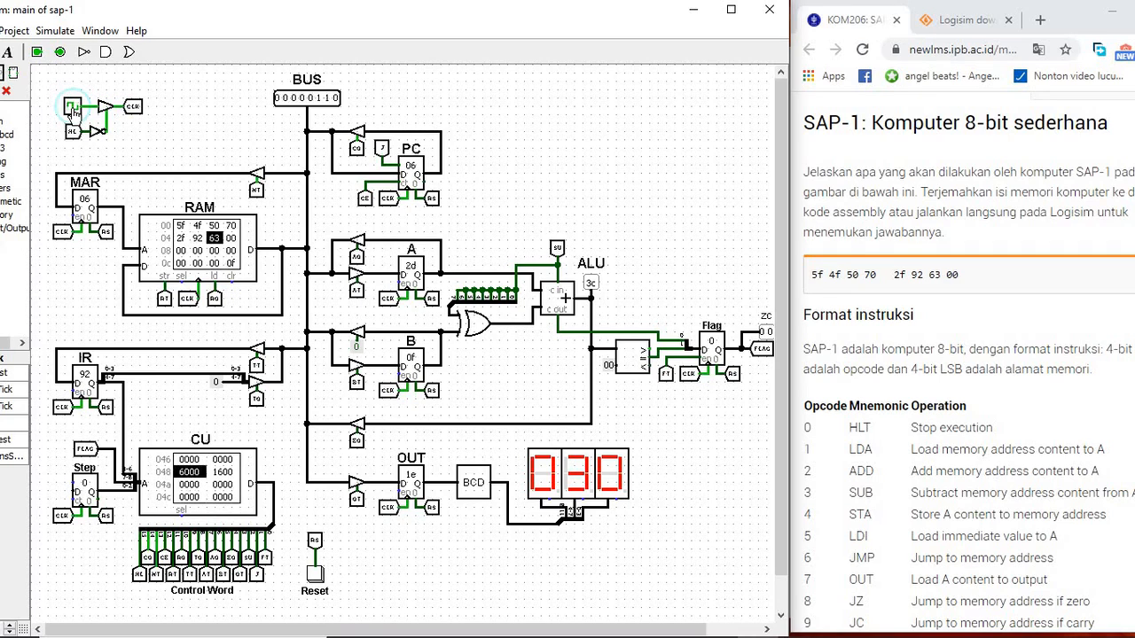
Toggle the clock through instruction 63 (JMP) and fetch instruction 70 (OUT) from address 03 into the IR.
click(73, 108)
click(73, 108)
click(73, 109)
click(73, 108)
click(73, 108)
click(73, 108)
click(73, 108)
click(73, 108)
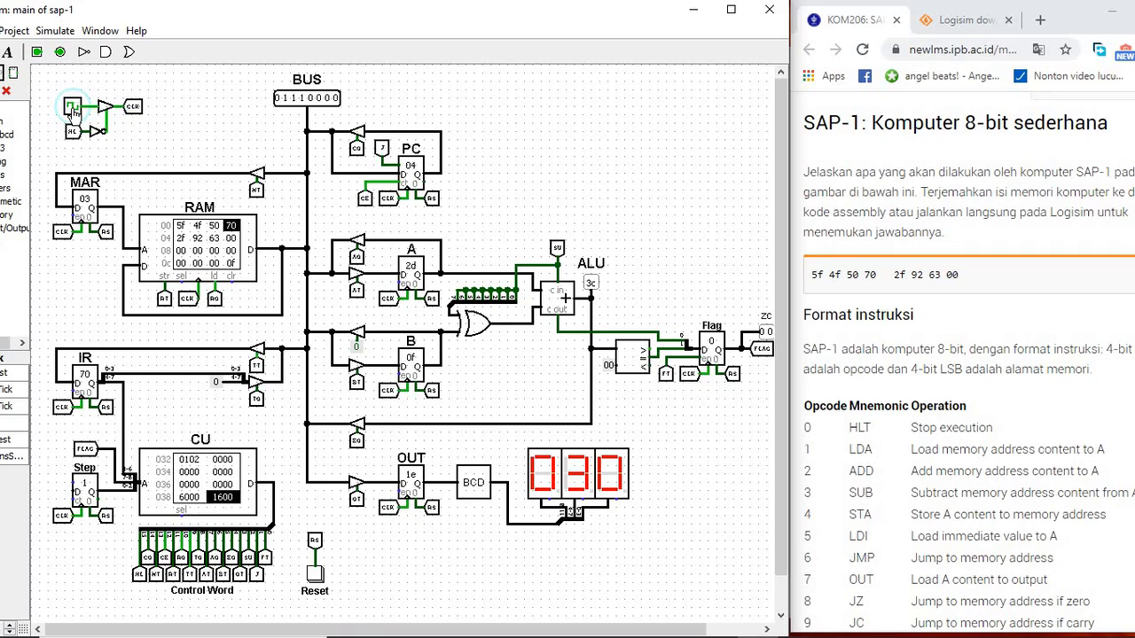
Toggle the clock to output 2d from register A and fetch instruction 2f (ADD) until the MAR holds 0f.
click(72, 108)
click(73, 108)
click(73, 108)
click(73, 108)
click(73, 109)
click(72, 108)
click(73, 109)
click(73, 108)
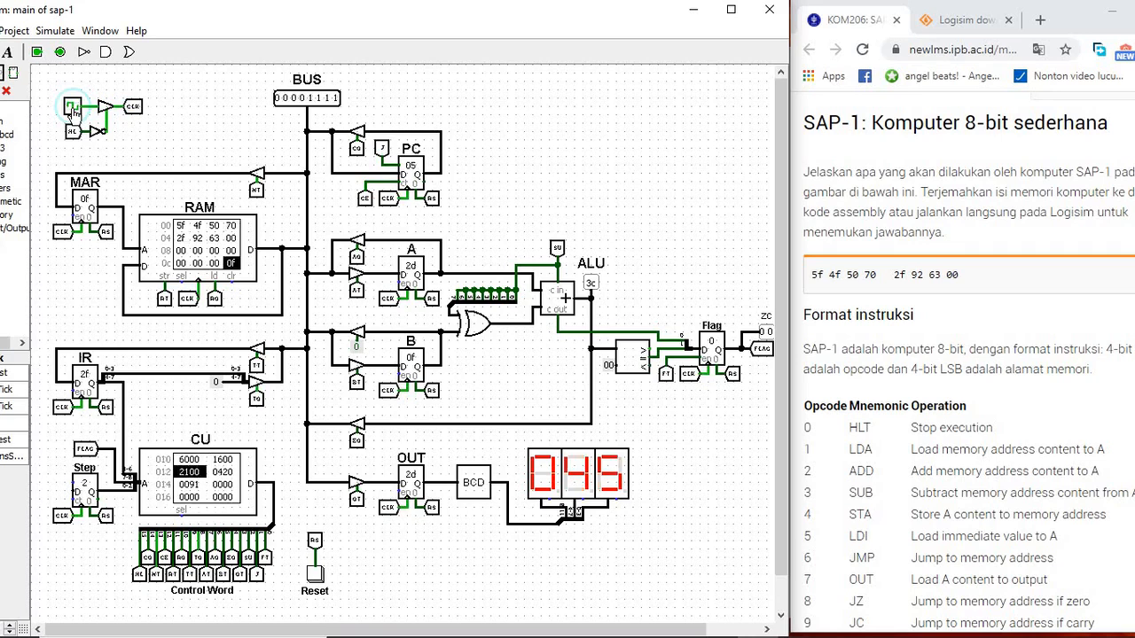
Toggle the clock until the ADD loads 3c into register A and instruction 92 (JC) reaches step 3.
click(73, 108)
click(73, 108)
click(73, 108)
click(72, 108)
click(73, 108)
click(73, 108)
click(73, 108)
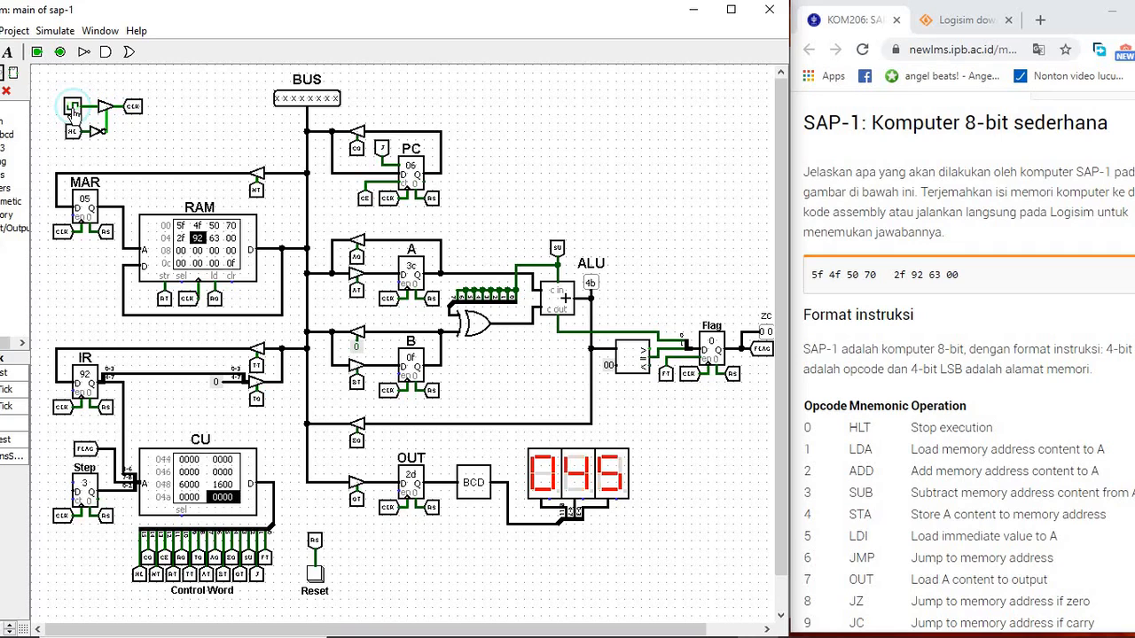
Toggle the clock through the rest of the JC instruction and into instruction 63 (JMP) until the PC holds 03.
click(73, 108)
click(73, 108)
click(72, 108)
click(73, 108)
click(73, 108)
click(73, 108)
click(72, 109)
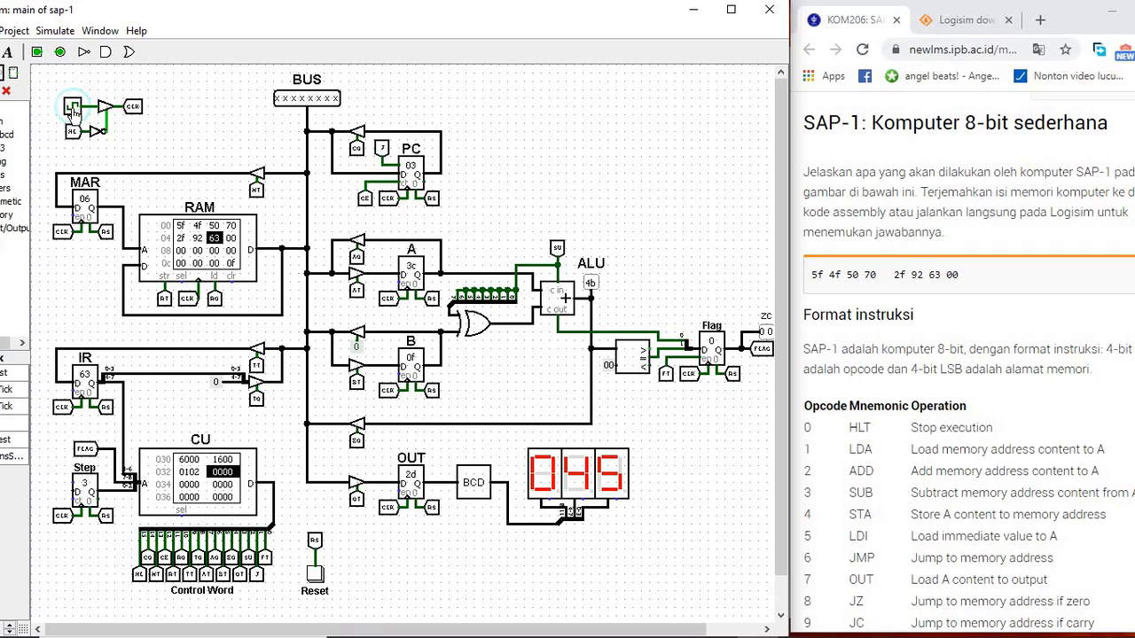
Fetch instruction 70 (OUT) again and toggle the clock until 3c is sent to the OUT register.
click(72, 108)
click(73, 109)
click(72, 108)
click(72, 108)
click(73, 108)
click(73, 108)
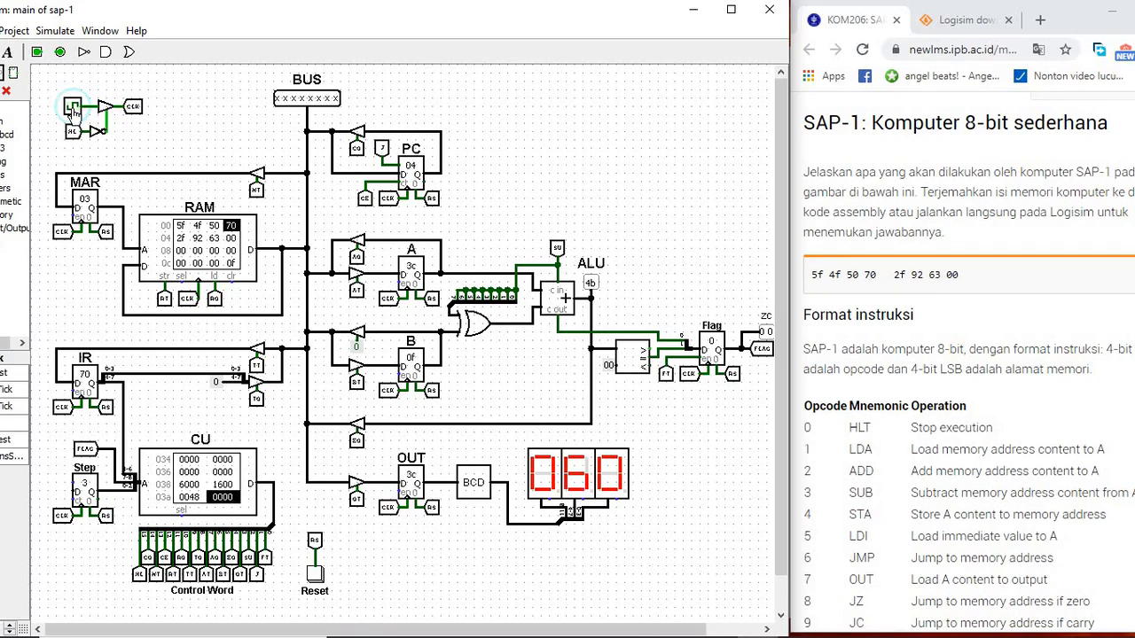
Keep toggling the clock through the ADD, JC, JMP and OUT loop until registers A and OUT hold ff.
click(73, 108)
click(72, 109)
click(72, 108)
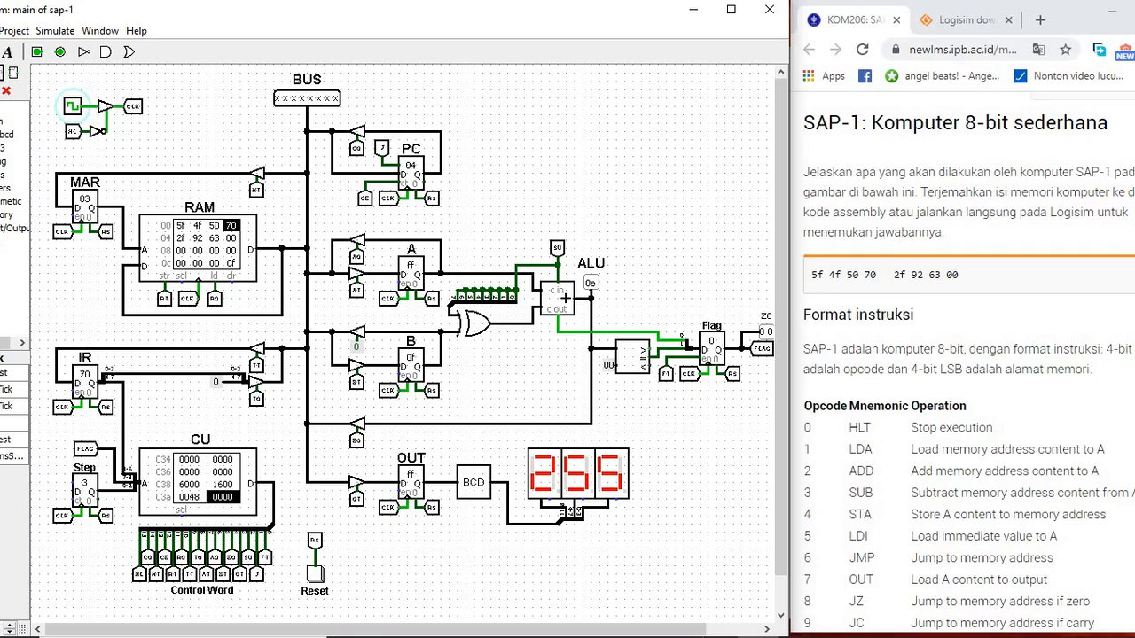
Check hexadecimal FF in the Programmer mode of Calculator, then return to the Logisim circuit.
click(798, 621)
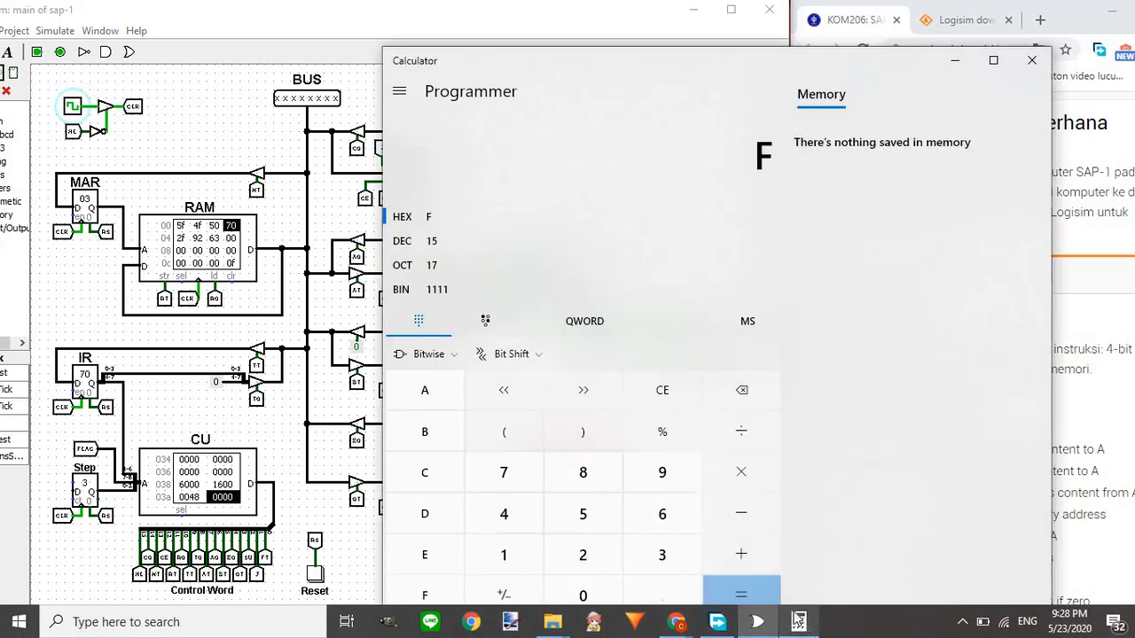
click(433, 590)
click(433, 593)
click(731, 389)
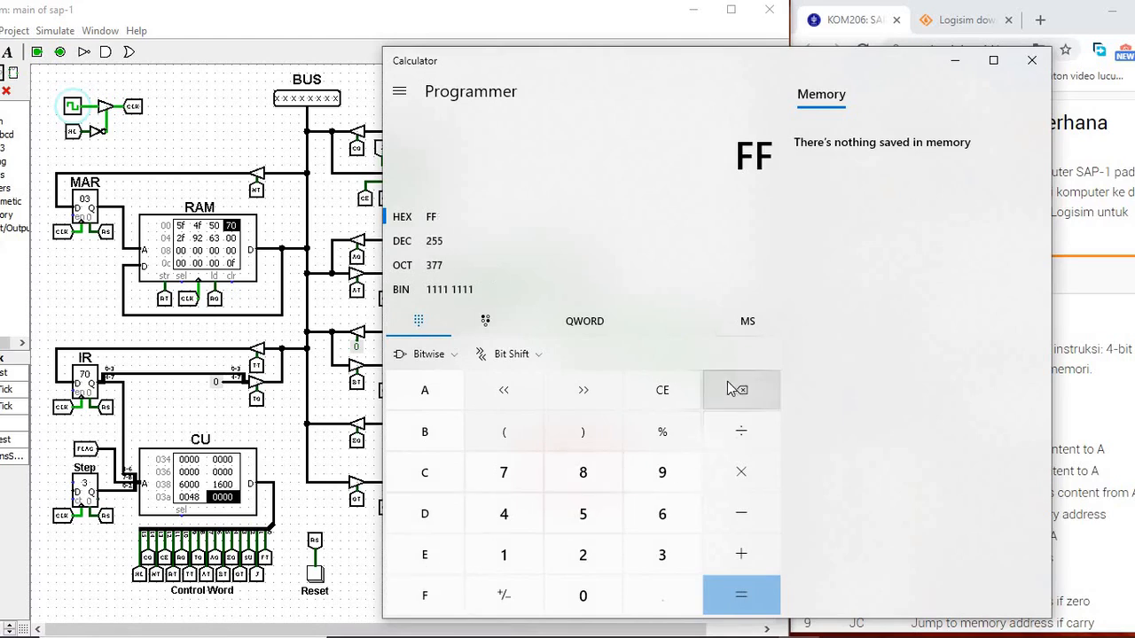
click(267, 287)
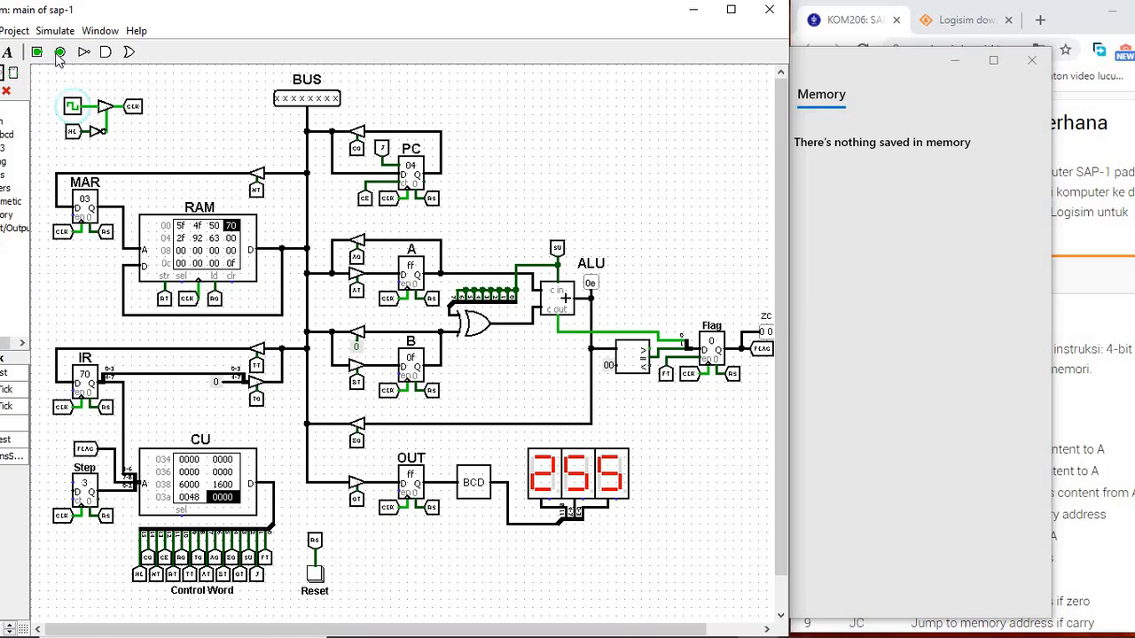
Toggle the clock to finish instruction 70 (OUT) until the step counter is at 0 and the bus carries address 04.
click(73, 107)
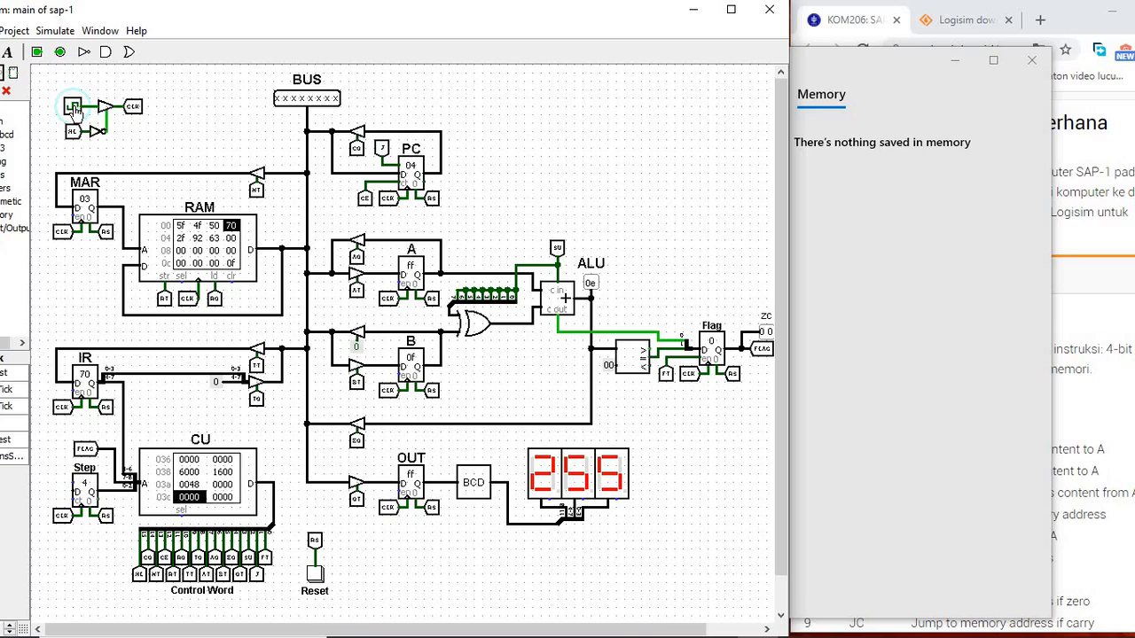
click(74, 107)
click(73, 108)
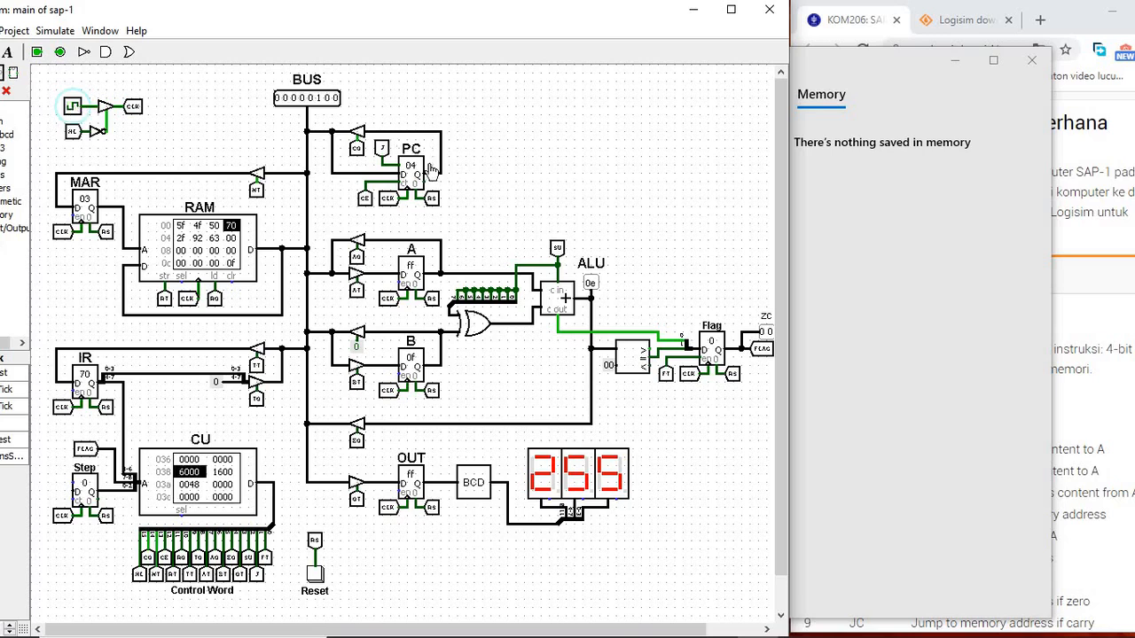
Clock address 04 into MAR and look up opcode 2 (ADD) in the browser's instruction table.
click(74, 107)
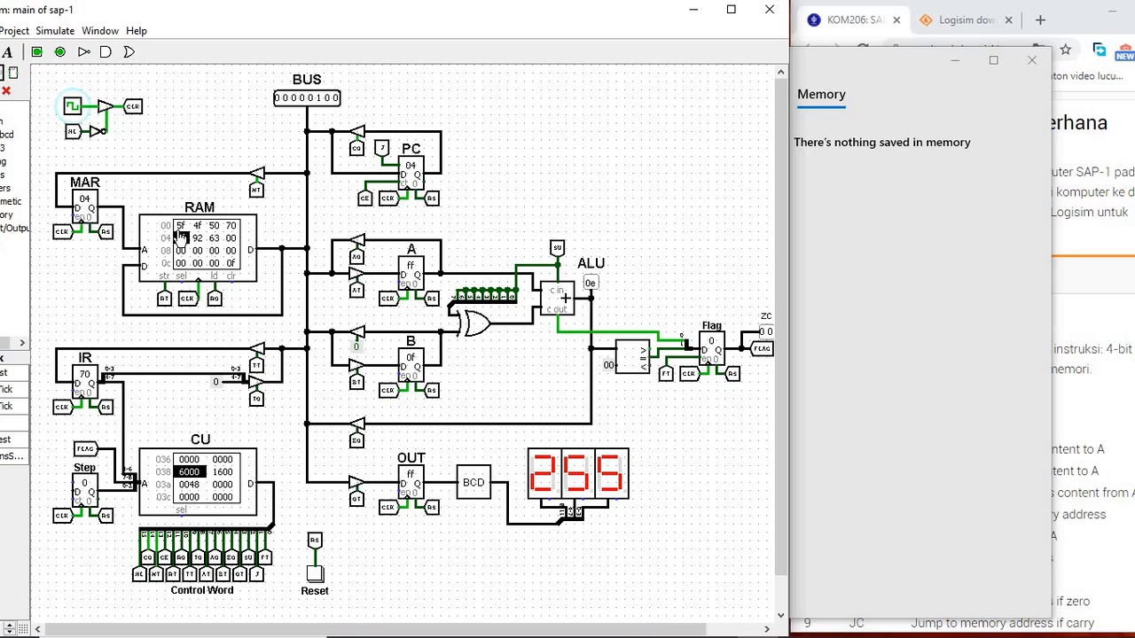
click(1133, 302)
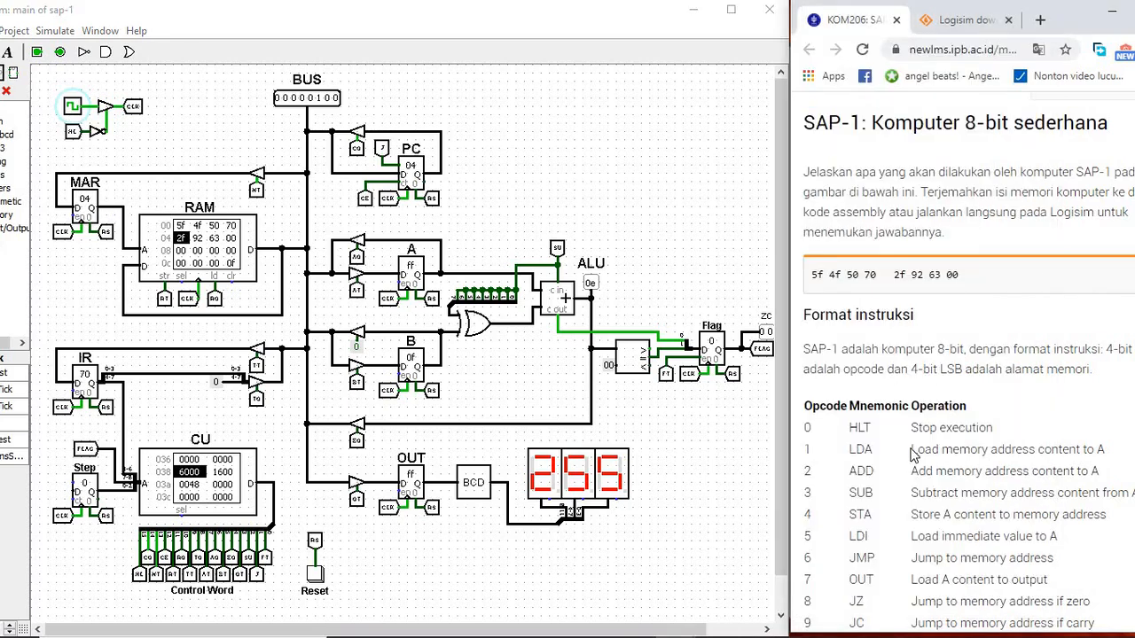
drag(850, 471, 877, 471)
click(927, 471)
Fetch instruction 2f (ADD) and toggle the clock until the sum 0e is written to register A at step 4.
click(73, 106)
click(73, 105)
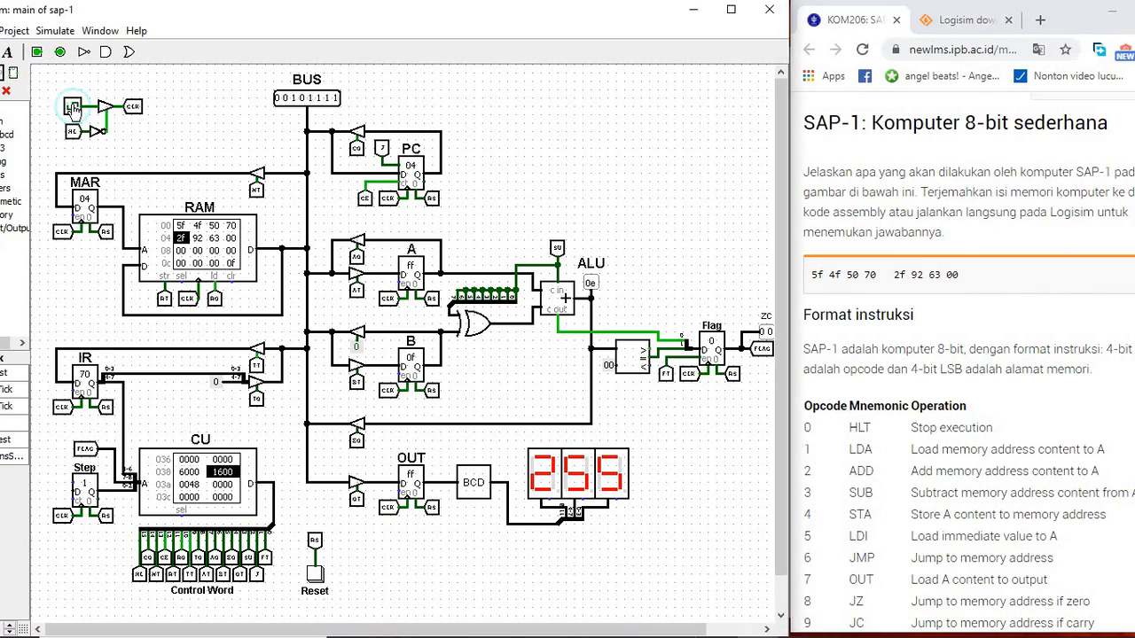
click(72, 105)
click(73, 106)
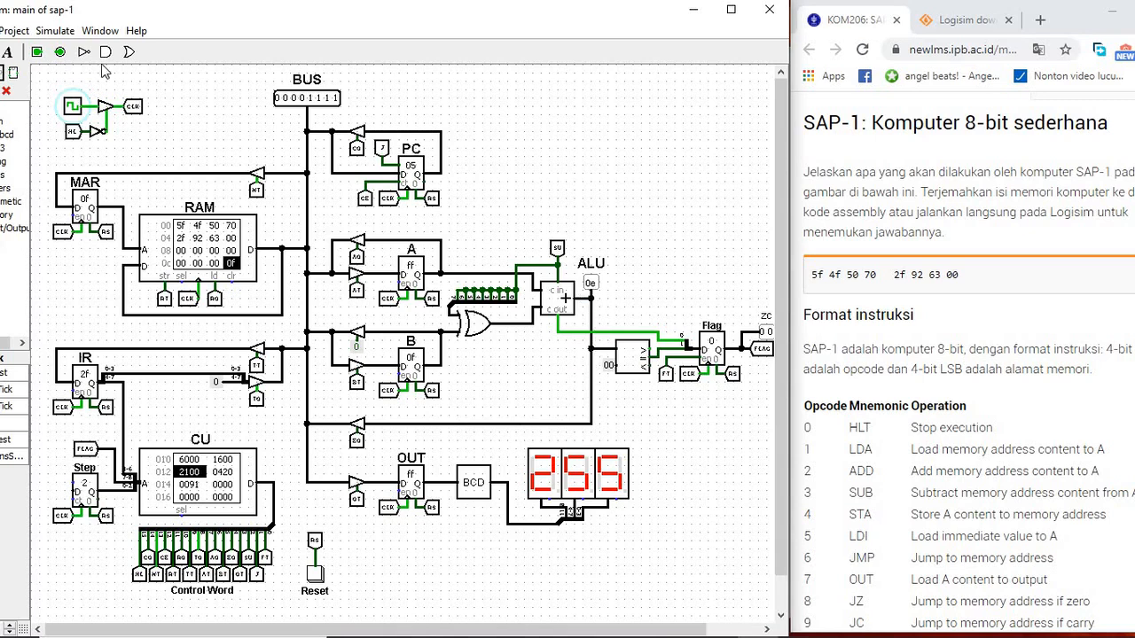
click(73, 107)
click(72, 106)
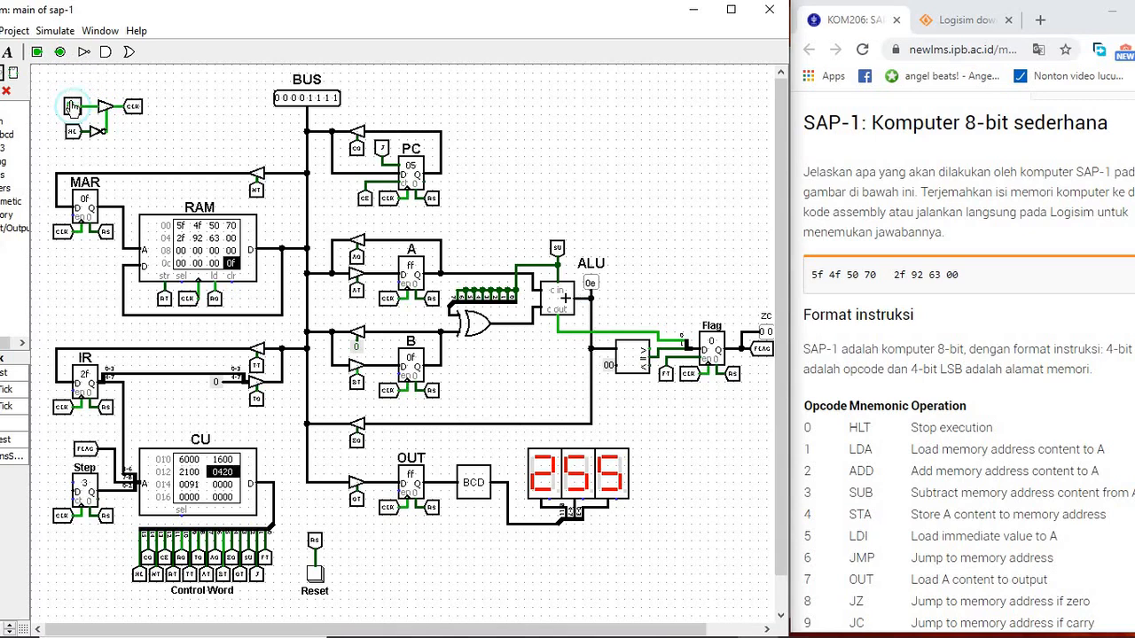
click(73, 106)
click(73, 107)
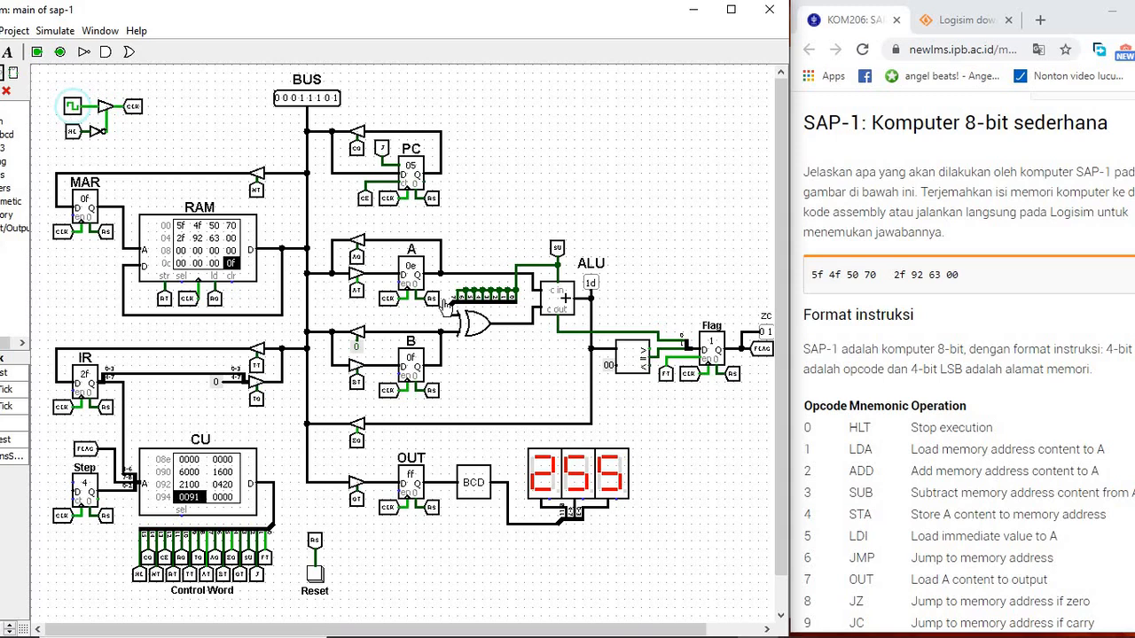
Check hexadecimal E in the Programmer mode of Calculator, and return to the Logisim circuit.
mouse_move(749, 621)
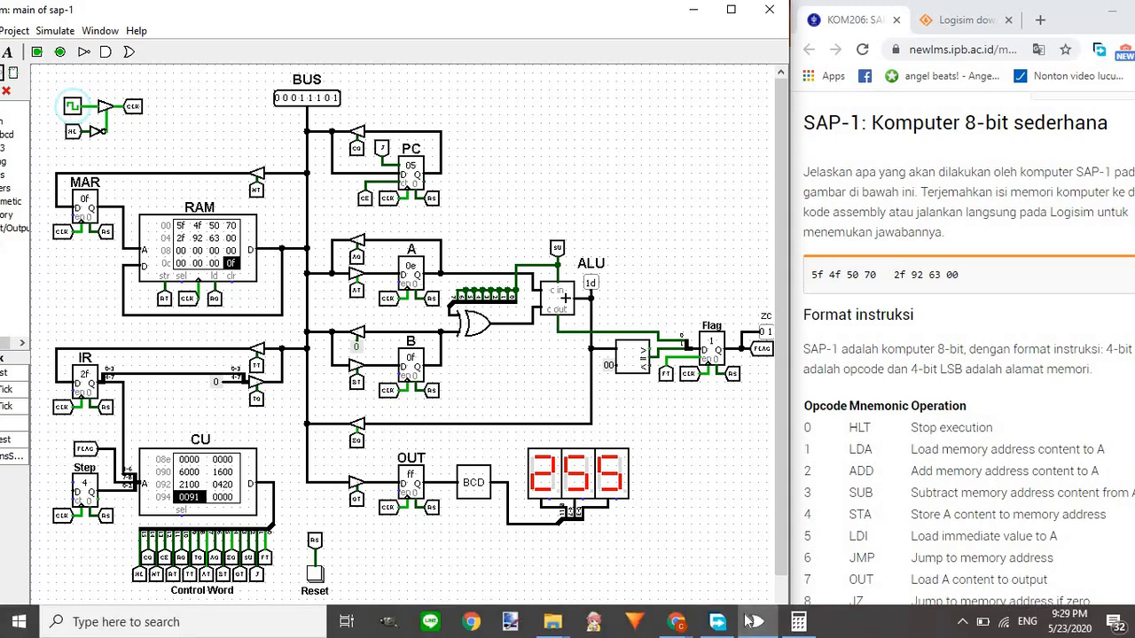
click(798, 621)
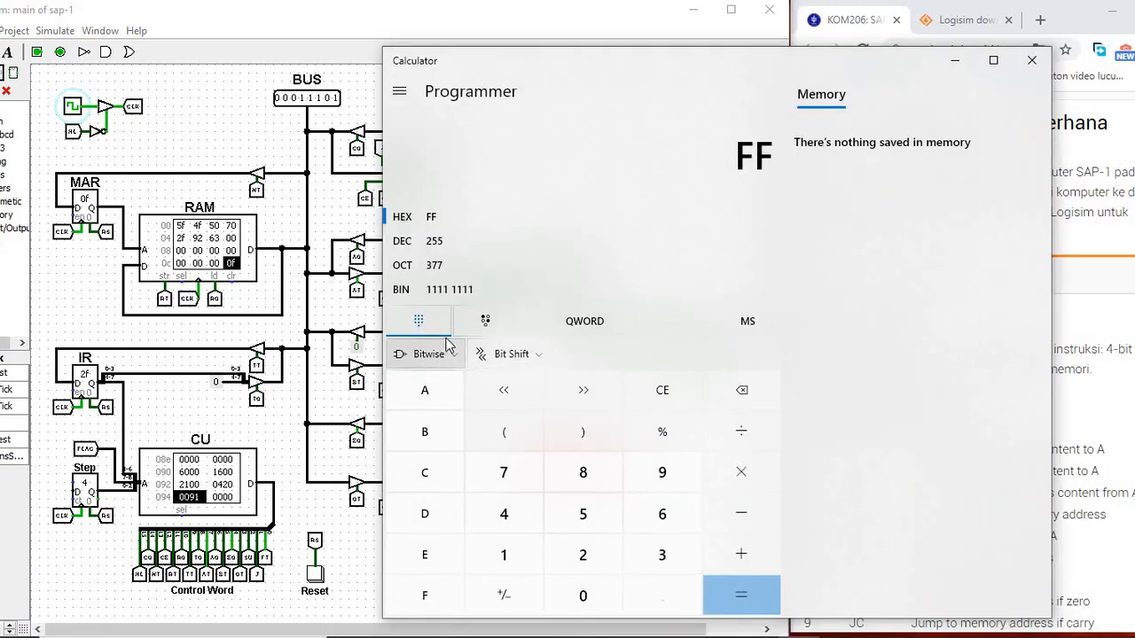
click(657, 390)
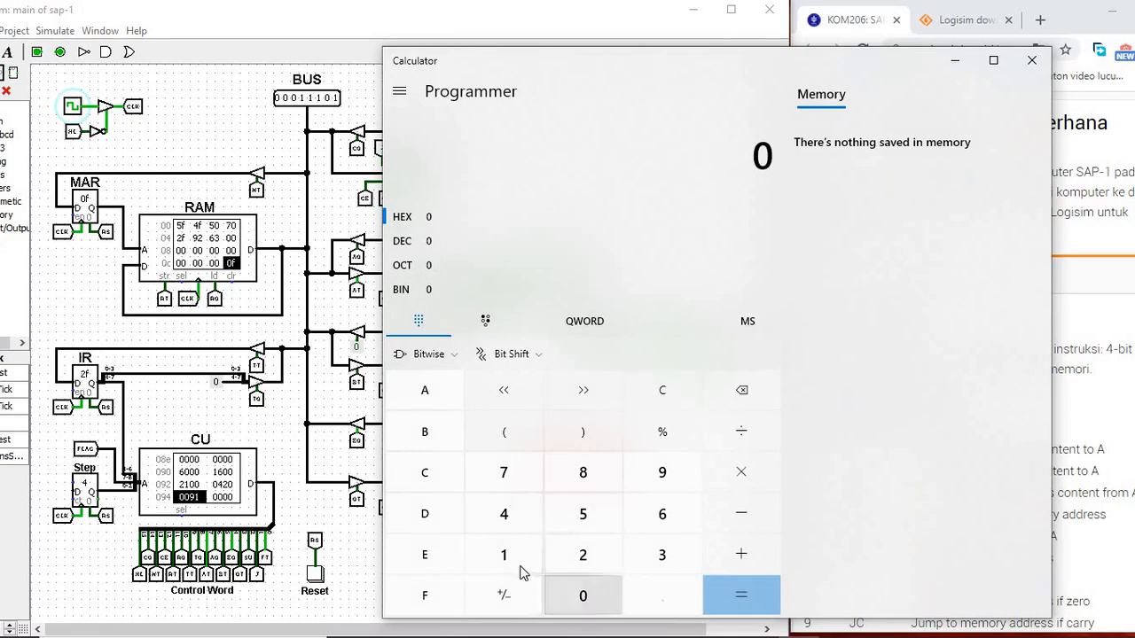
click(432, 556)
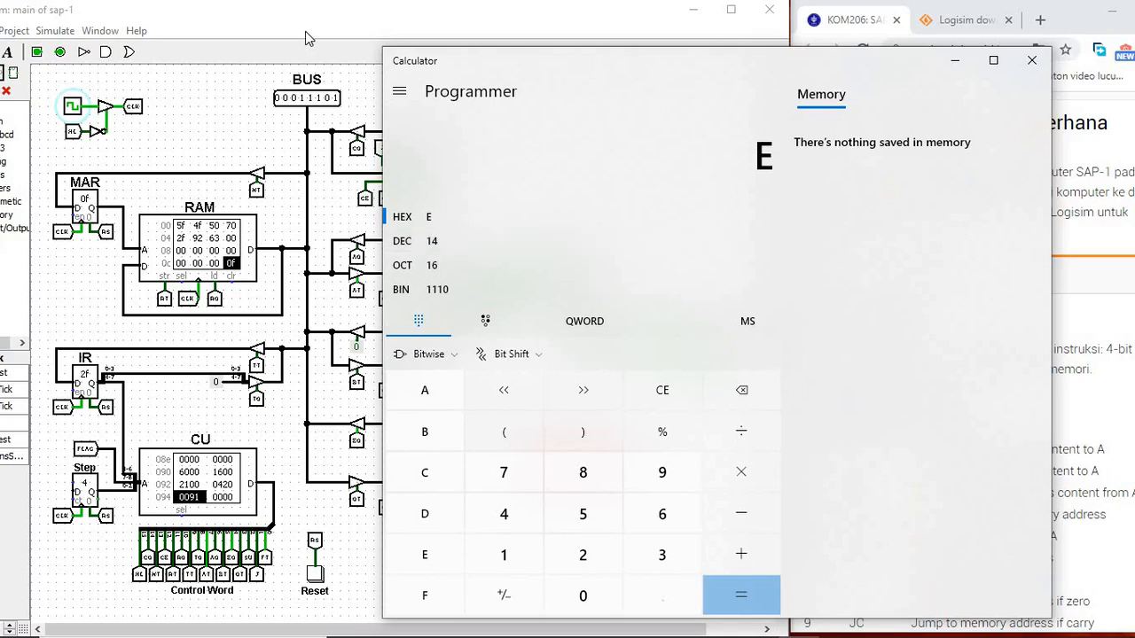
click(335, 33)
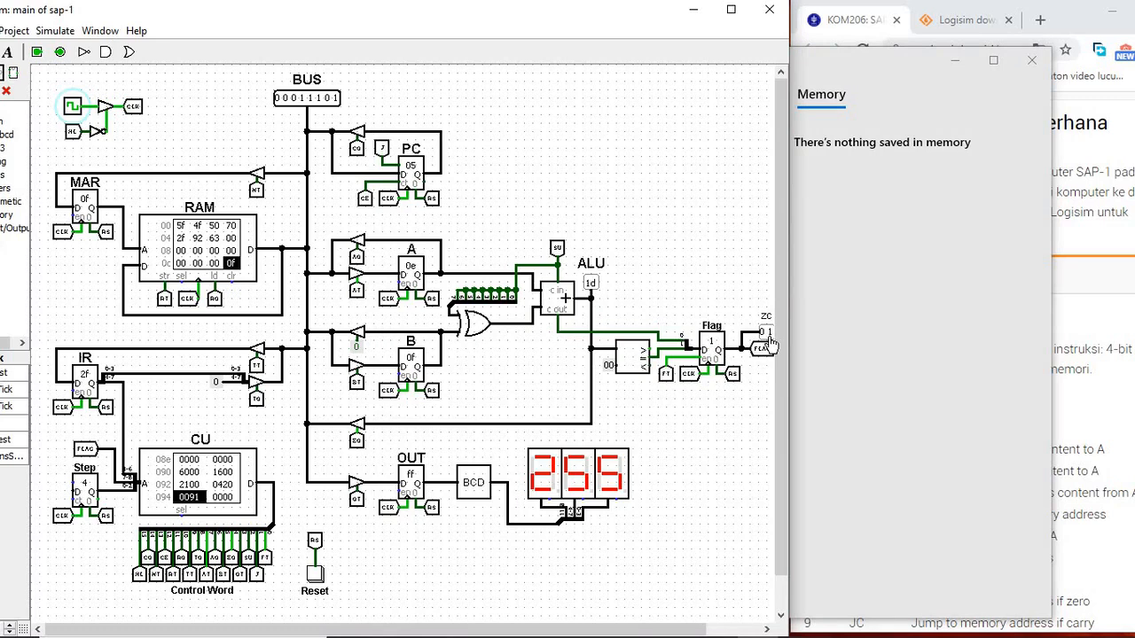
Toggle the clock until the step counter is at 0 and MAR holds 05, and bring up the browser's instruction table.
click(74, 113)
click(74, 113)
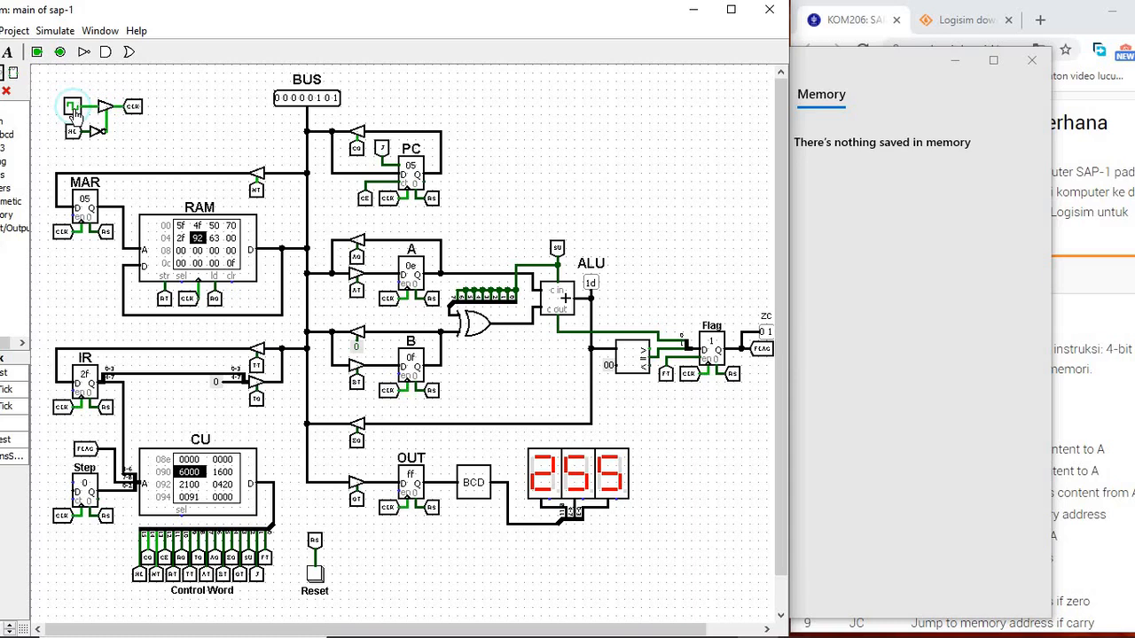
click(1093, 307)
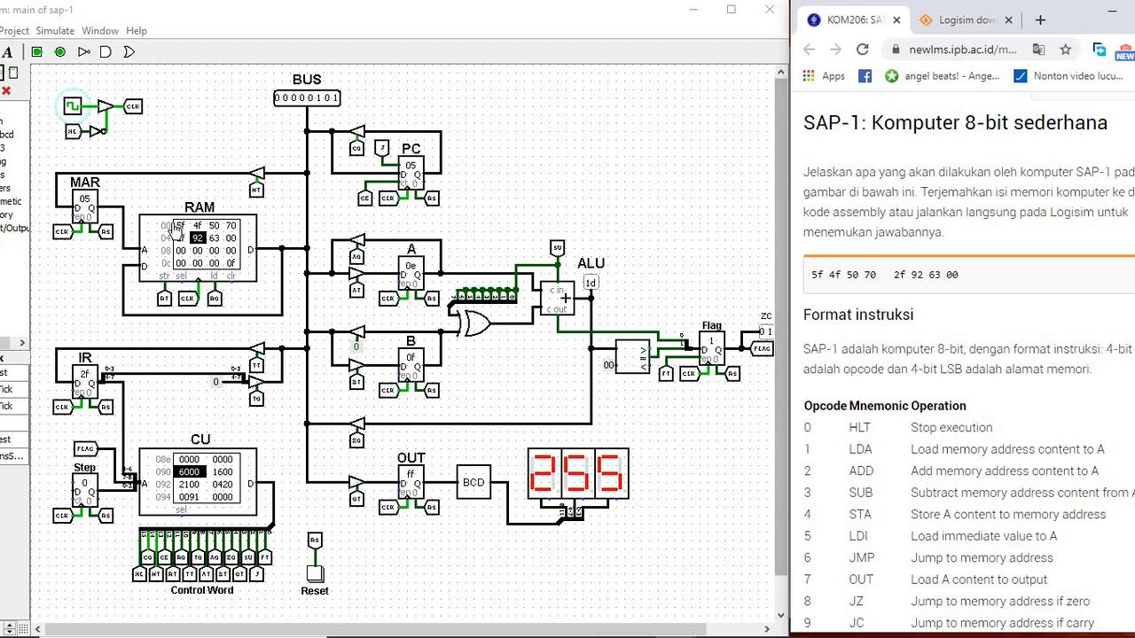
Toggle the clock through instruction 92 (JC) until PC and MAR both hold 02 with the step counter at 0.
click(73, 108)
click(72, 108)
click(73, 109)
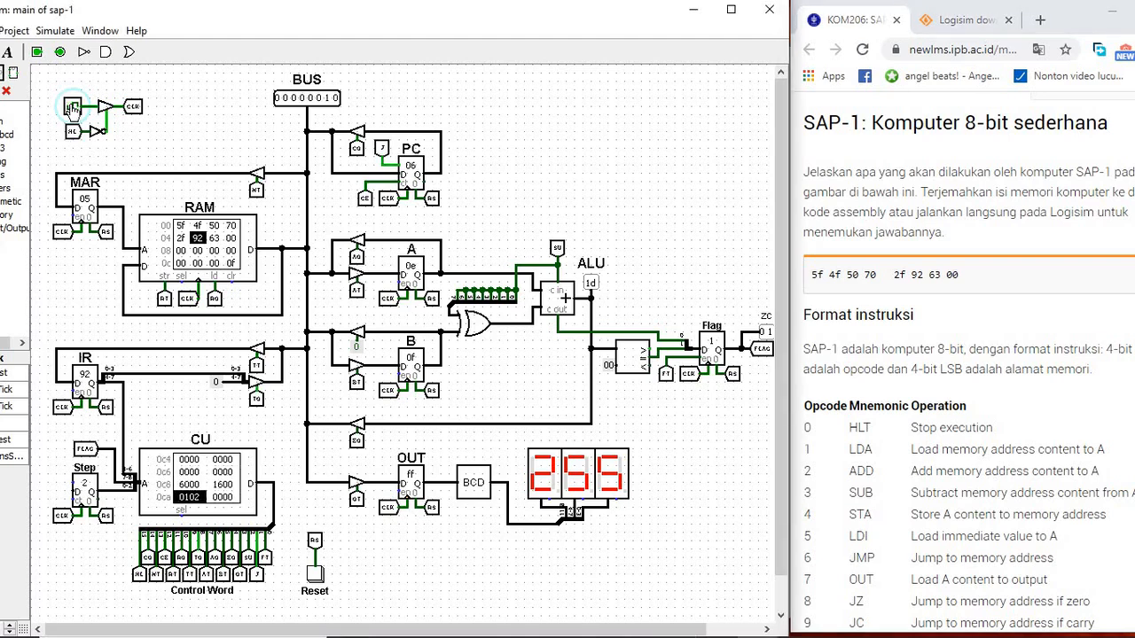
click(73, 108)
click(73, 108)
click(73, 108)
click(73, 108)
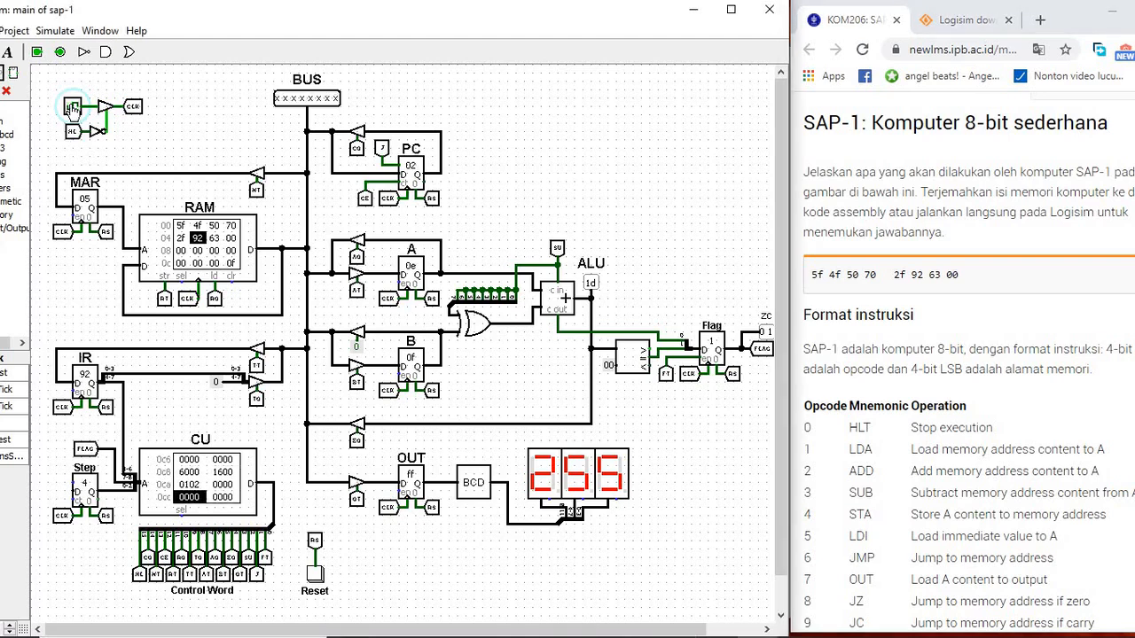
click(72, 108)
click(72, 108)
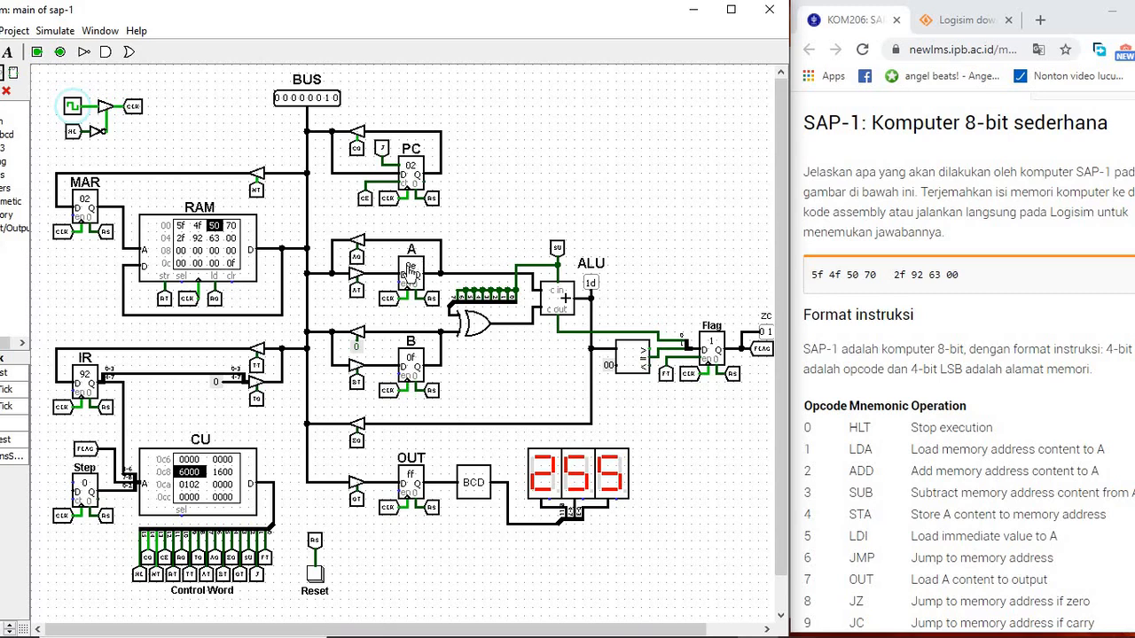
Fetch instruction 50 (LDI) and toggle the clock until 00 is loaded into register A and the step counter is at 4.
click(74, 108)
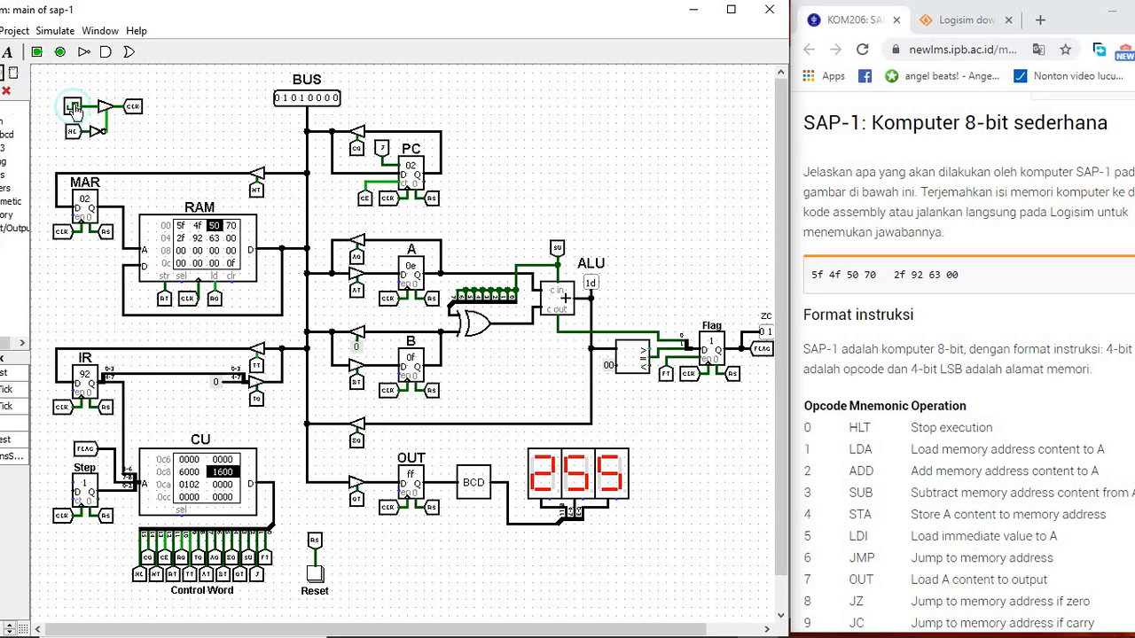
click(73, 107)
click(74, 108)
click(74, 108)
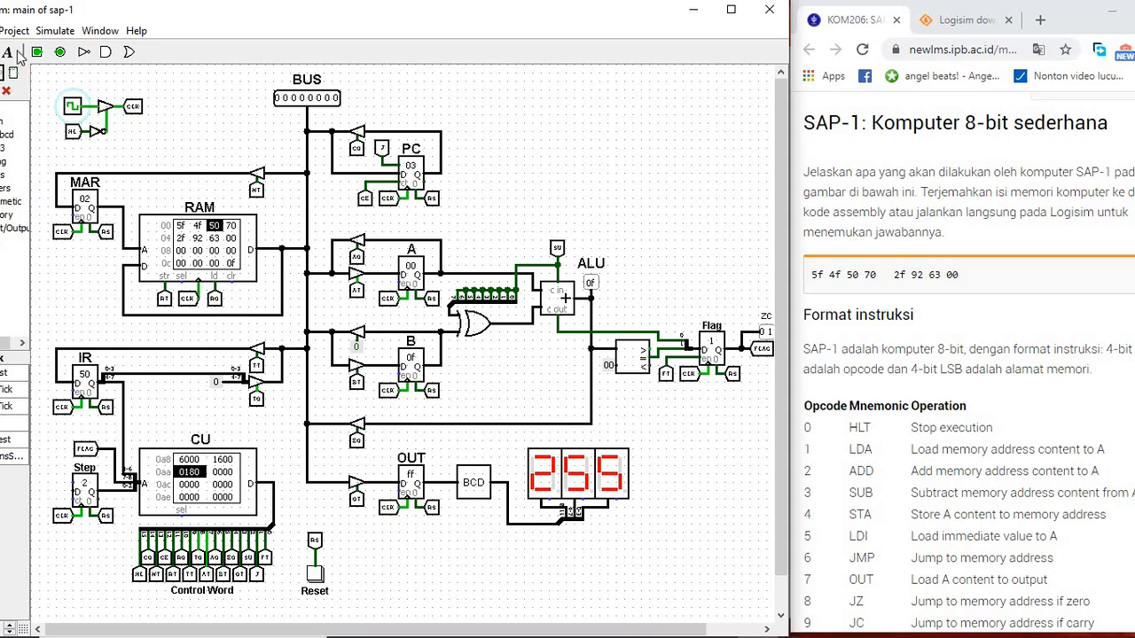
click(73, 107)
click(74, 107)
click(73, 107)
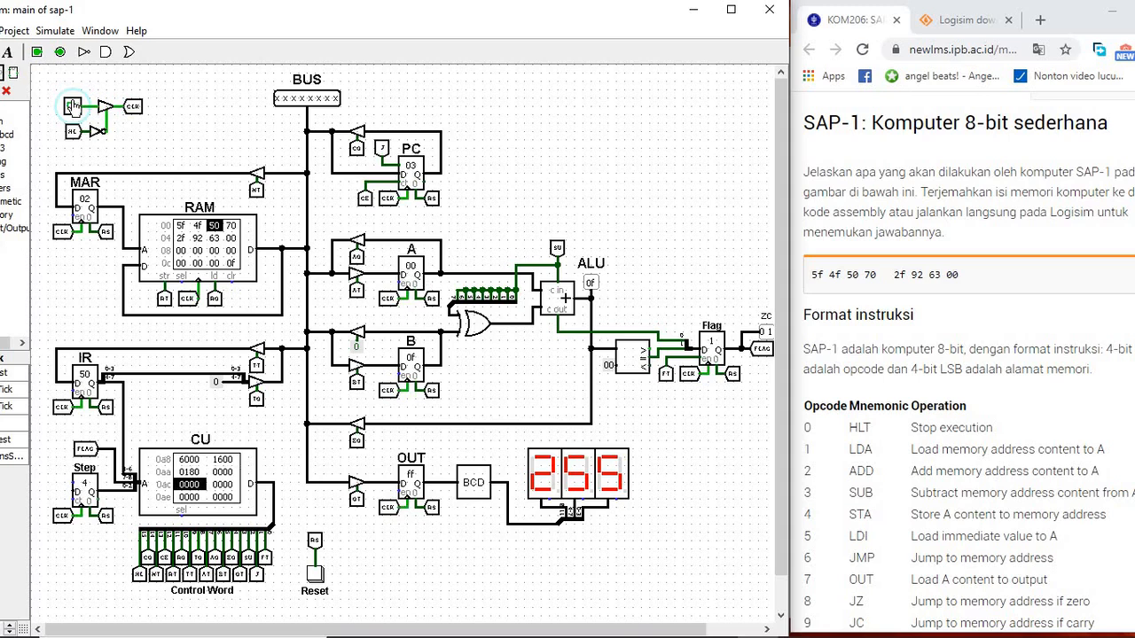
Fetch instruction 70 (OUT) and advance the clock until 00 is in the OUT register and the step counter is at 3.
click(74, 107)
click(74, 107)
click(74, 107)
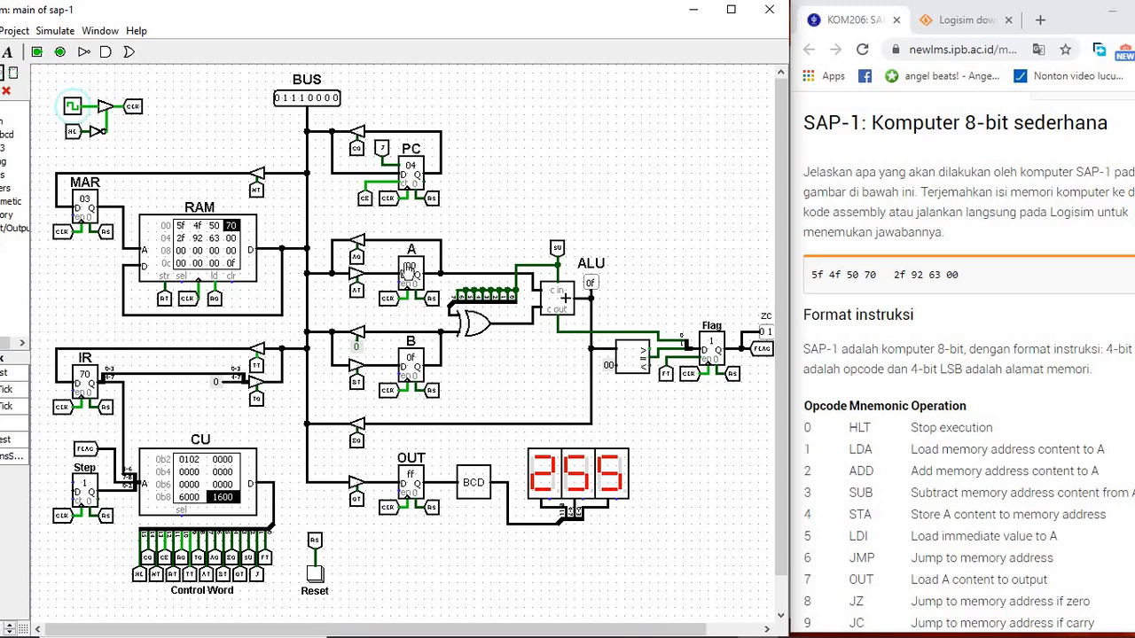
click(74, 107)
click(73, 107)
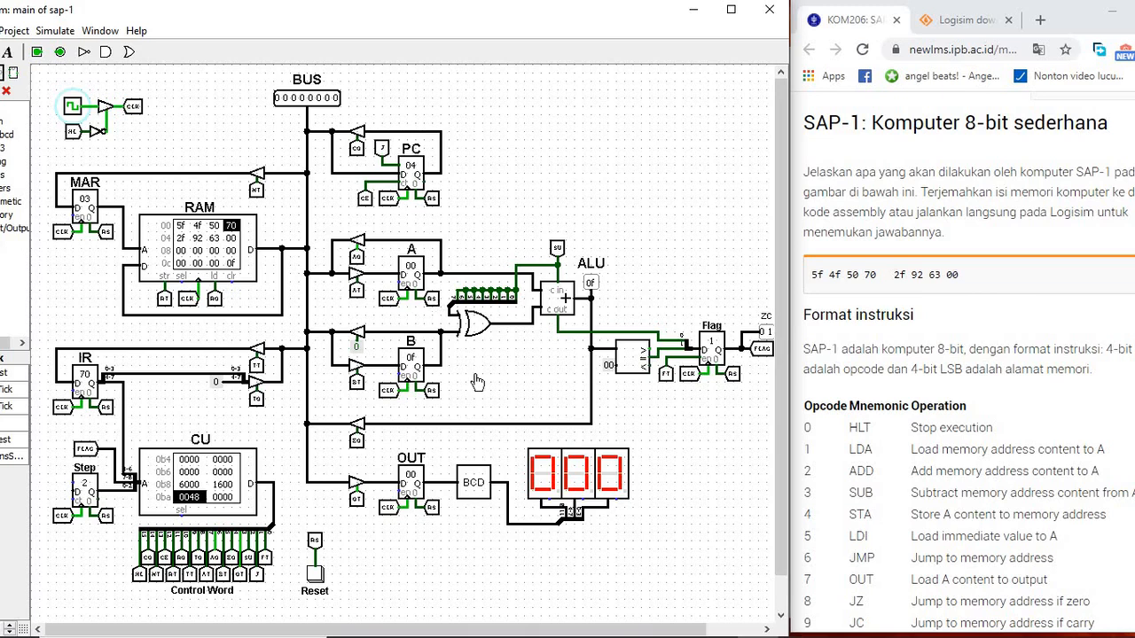
key(ctrl+t)
key(ctrl+t)
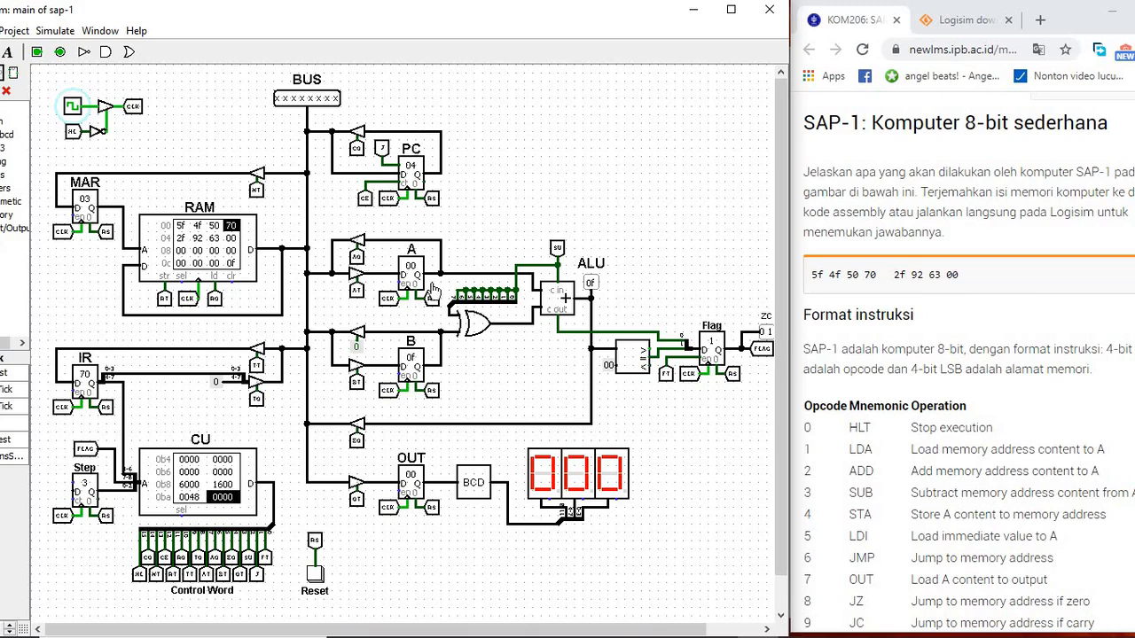
Highlight the machine code 5f 4f 50 70 2f 92 63 00 on the assignment page and return to the Logisim circuit.
drag(975, 288, 790, 291)
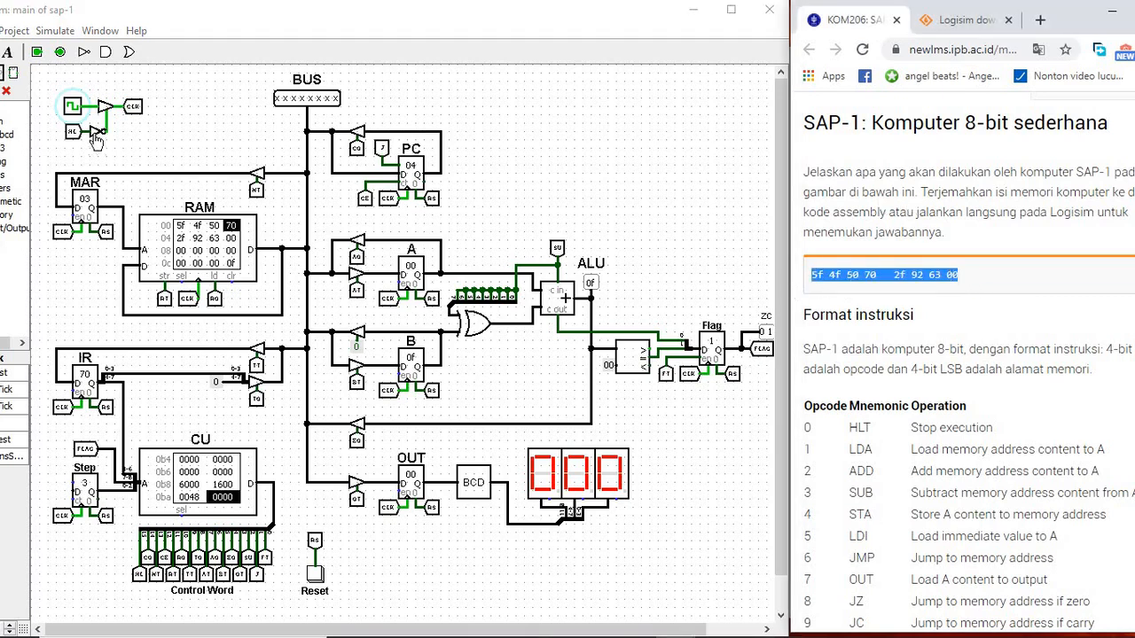
click(521, 212)
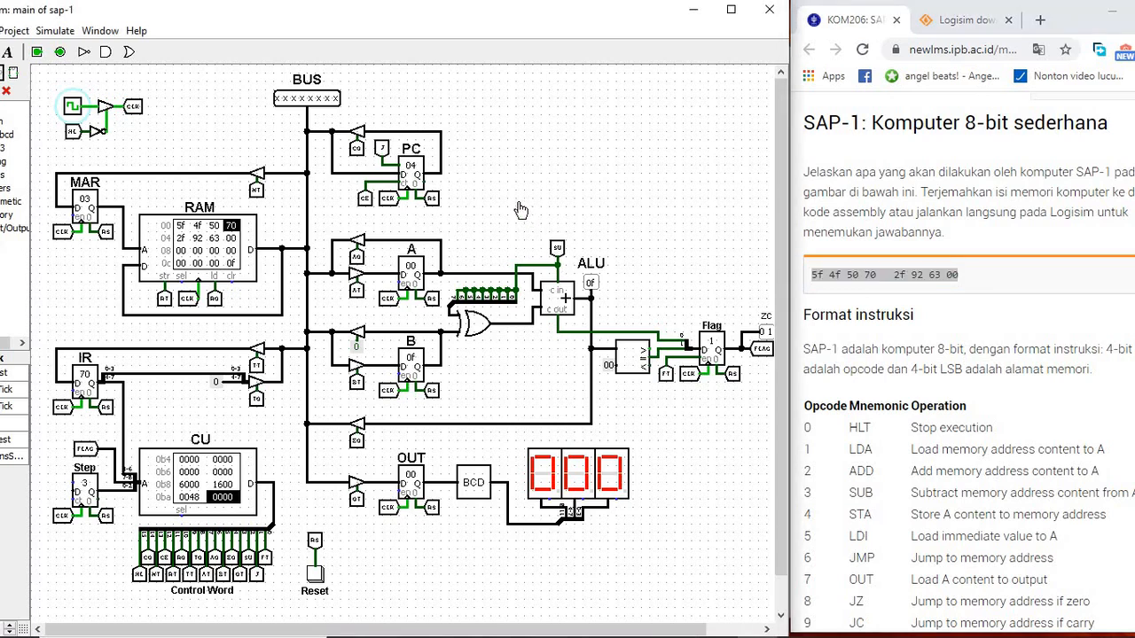